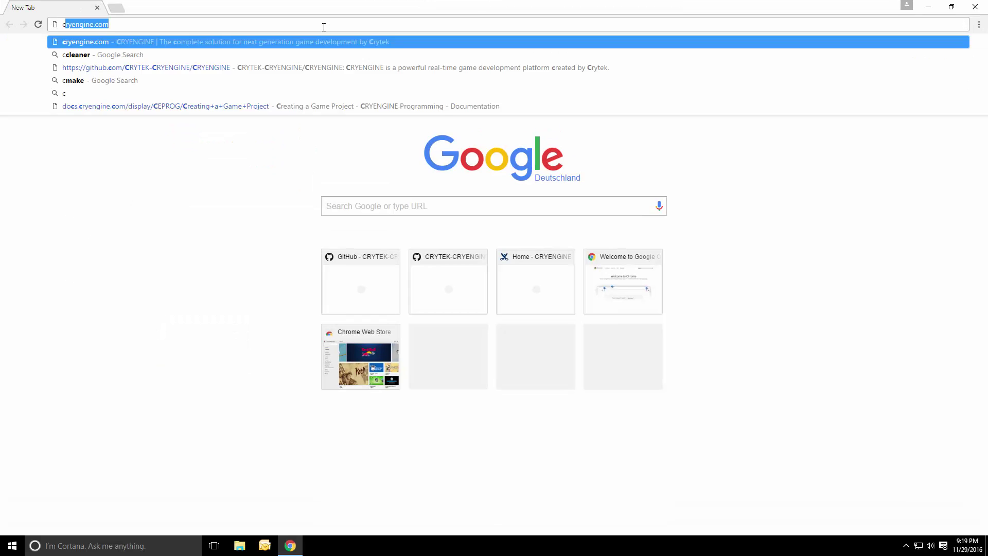
- Download the CRYENGINE Launcher installer from cryengine.com and run ce-launcher.exe
key(Return)
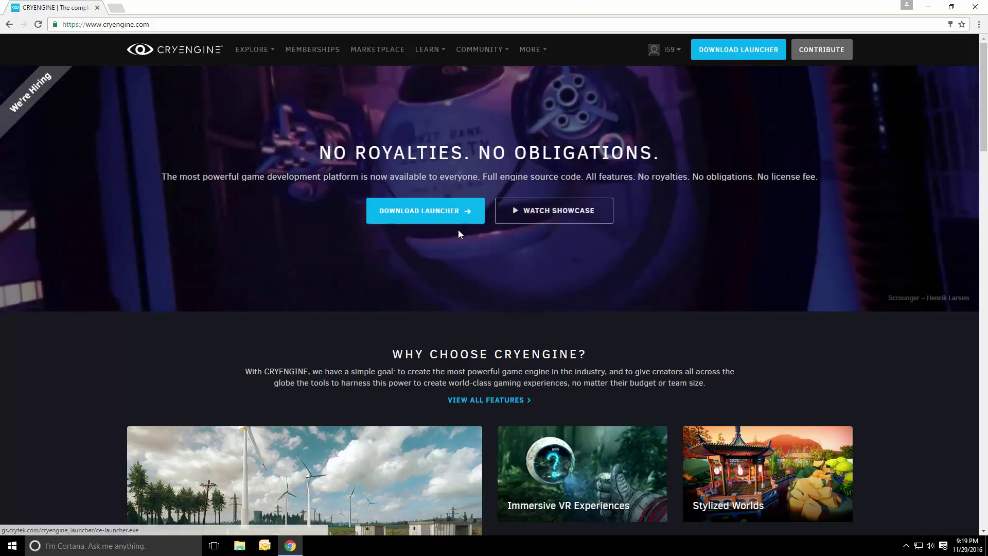
click(441, 217)
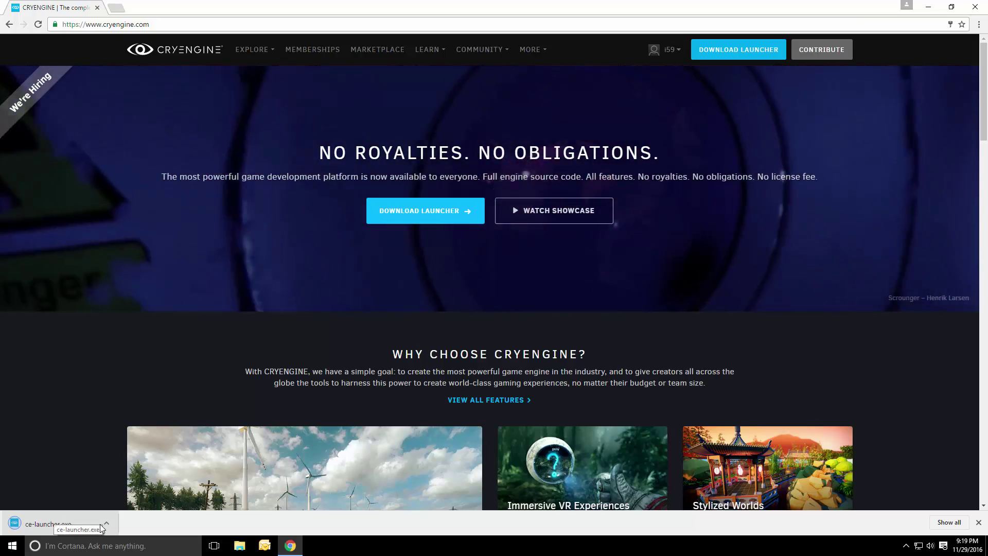
click(83, 523)
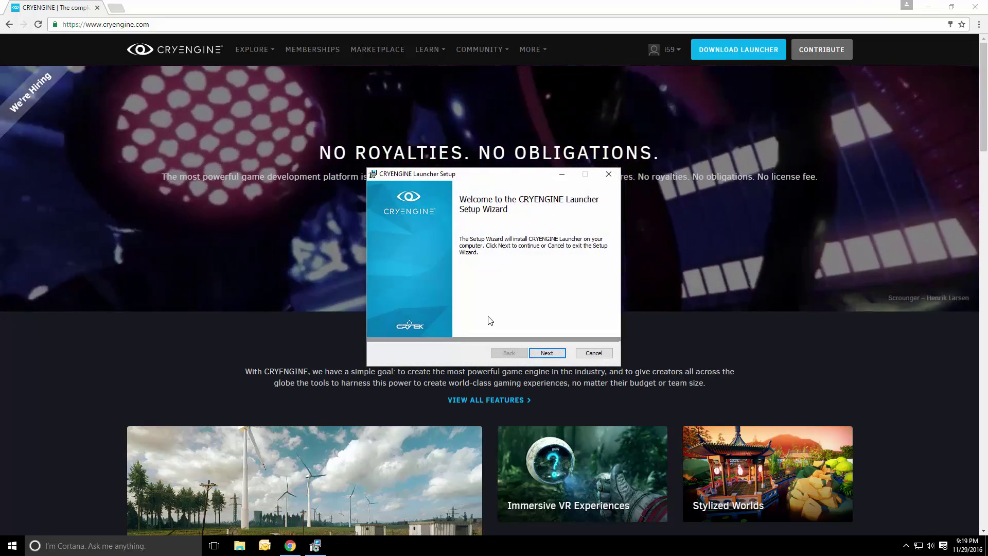
- Complete the CRYENGINE Launcher setup, keeping the default destination folder under Program Files (x86)
click(547, 354)
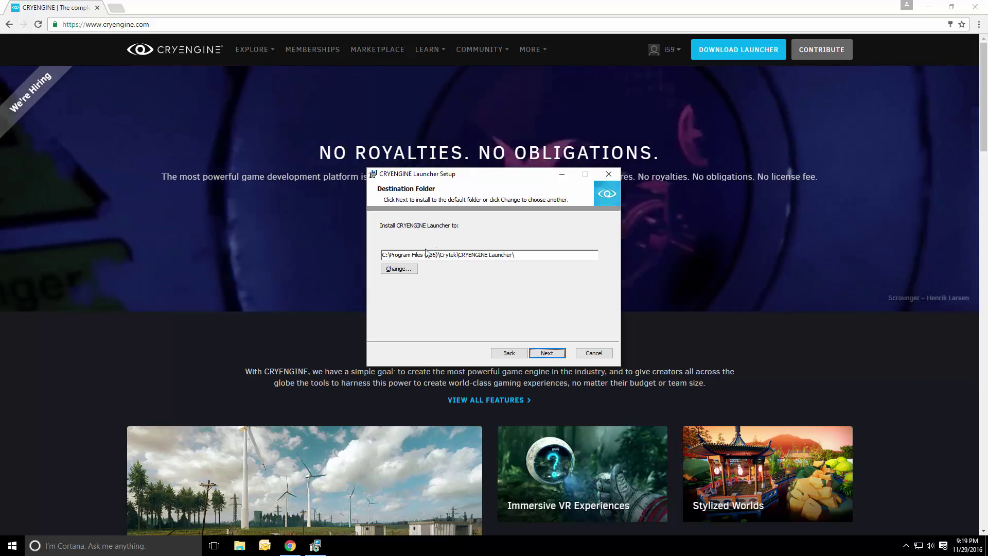
key(Return)
key(Return)
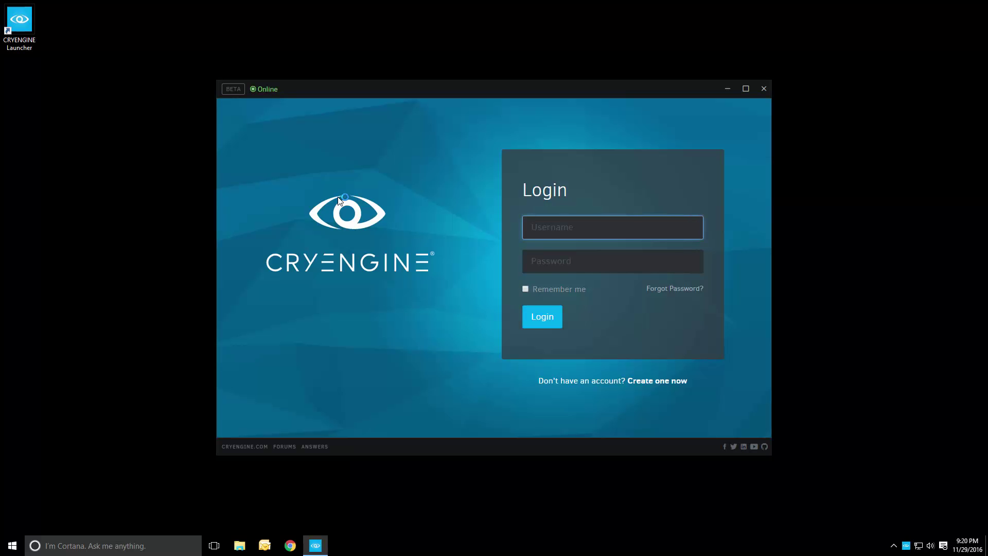
- Log in to the CRYENGINE Launcher with the account username and password
text(i59)
key(Tab)
text(••••••••••)
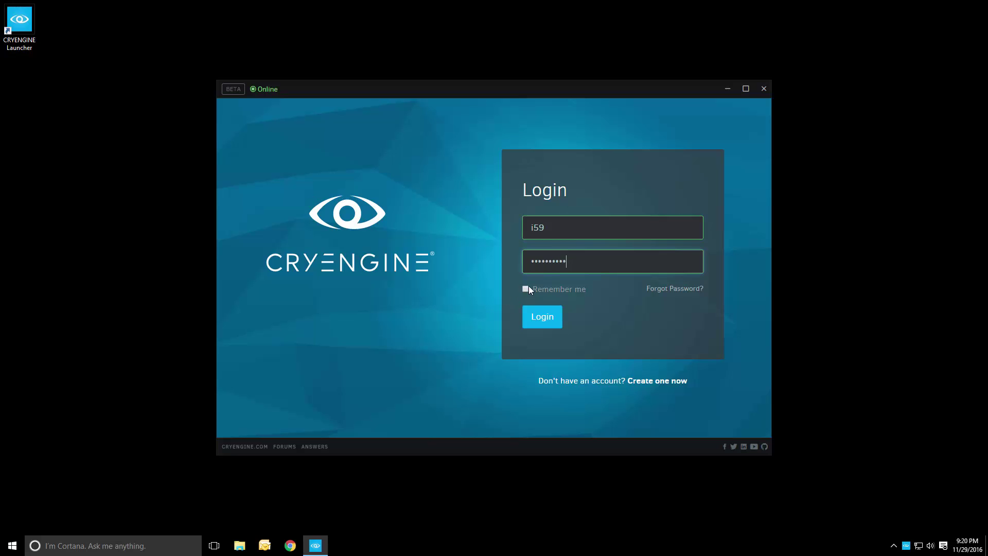
click(532, 323)
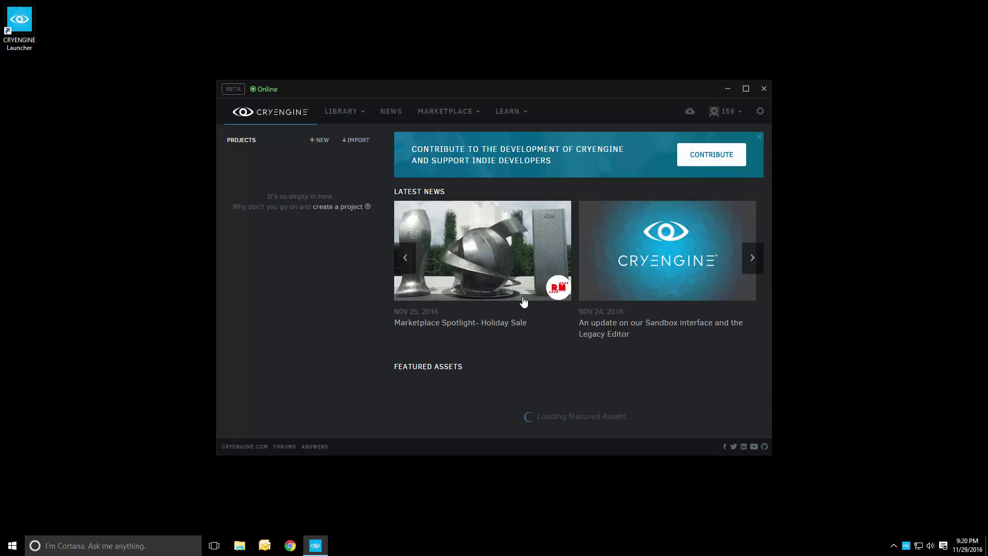
click(447, 112)
mouse_move(472, 91)
mouse_down()
mouse_move(458, 87)
mouse_move(470, 88)
mouse_up()
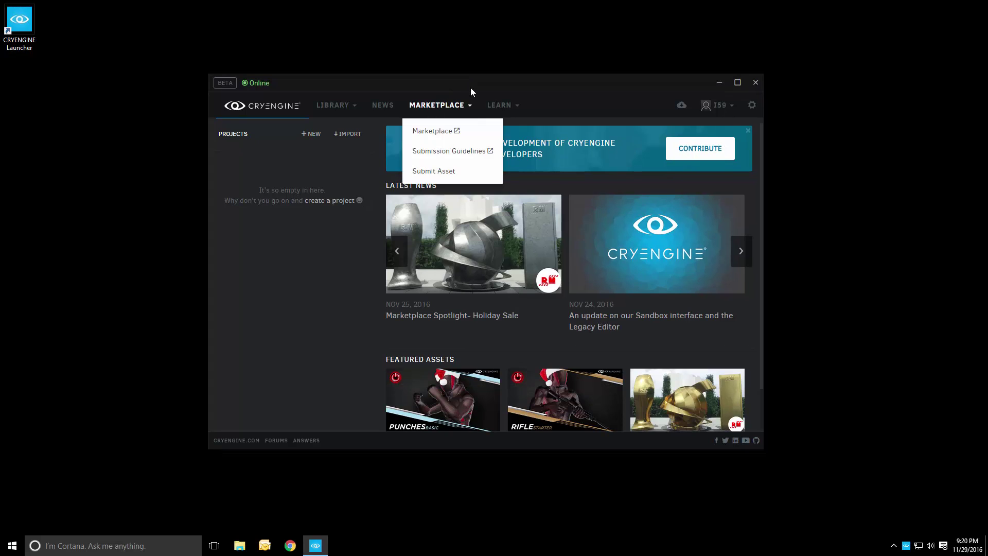
click(470, 91)
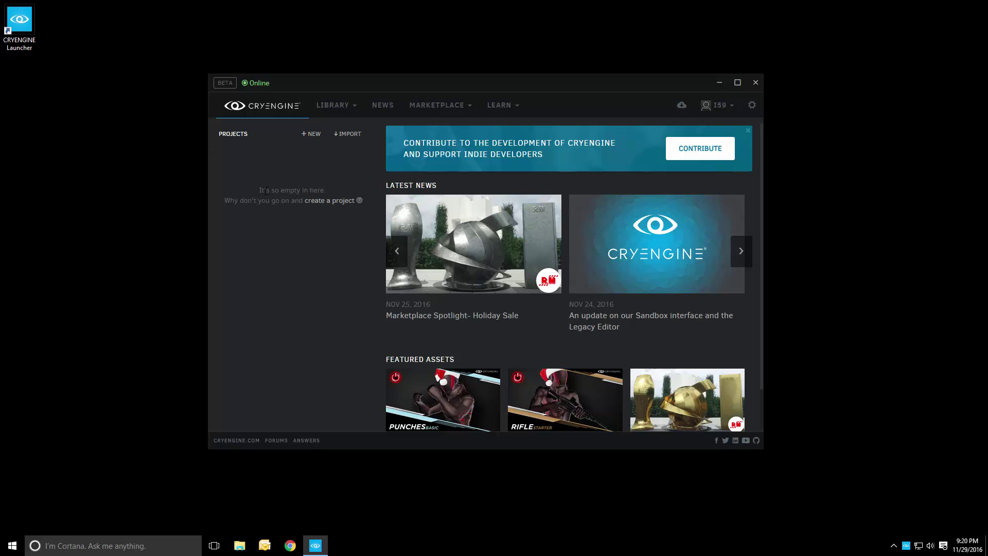
- Start a new CRYENGINE 5.2 project with the Blank C++ template, keeping the name My Project
click(315, 202)
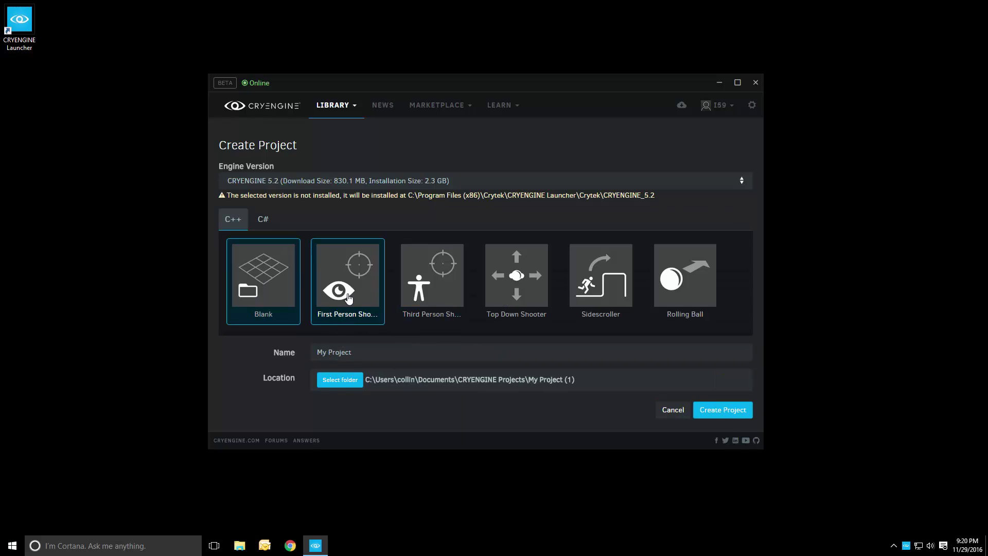
click(349, 349)
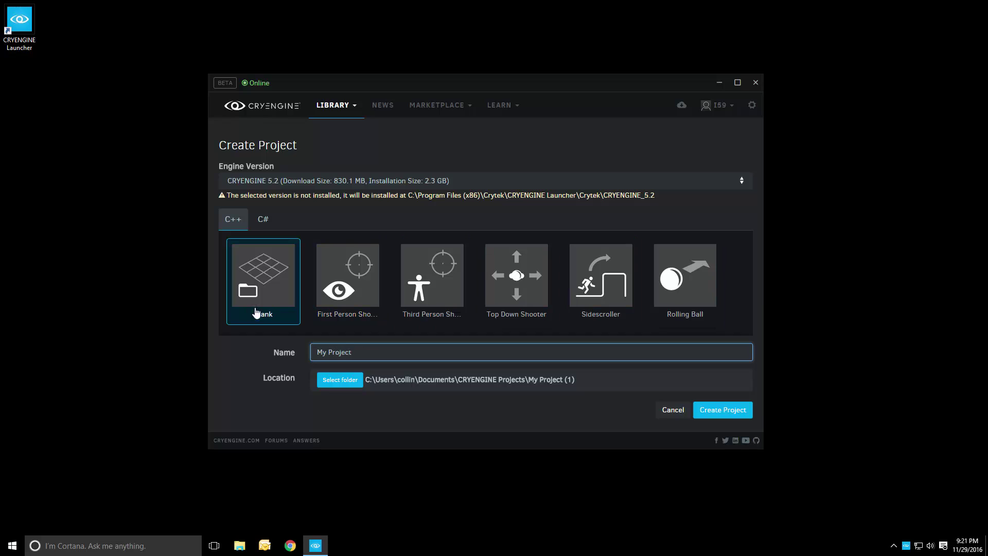
triple_click(354, 349)
click(354, 349)
mouse_move(437, 105)
drag(434, 74, 448, 28)
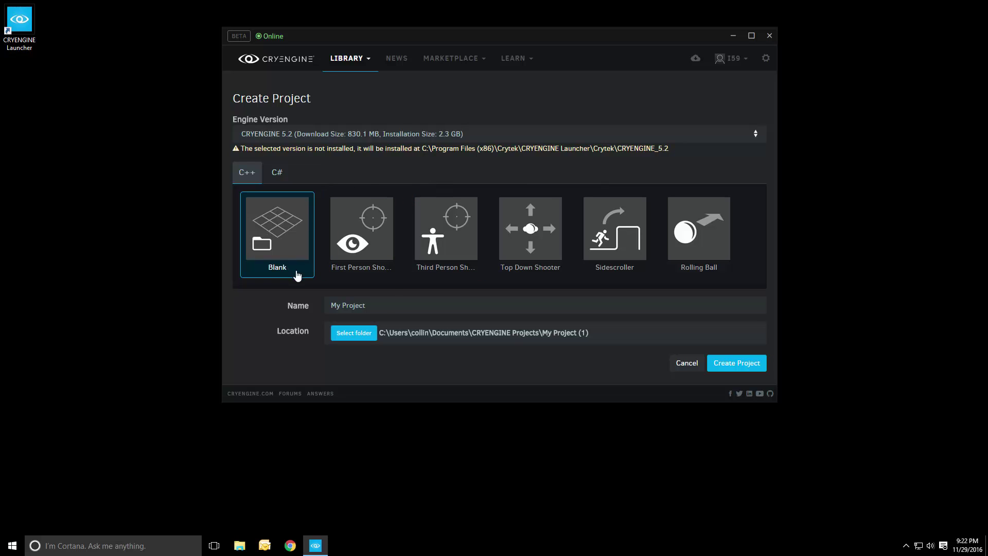
- Create a folder named MyProject on the Desktop and set it as the project location
click(366, 334)
double_click(462, 265)
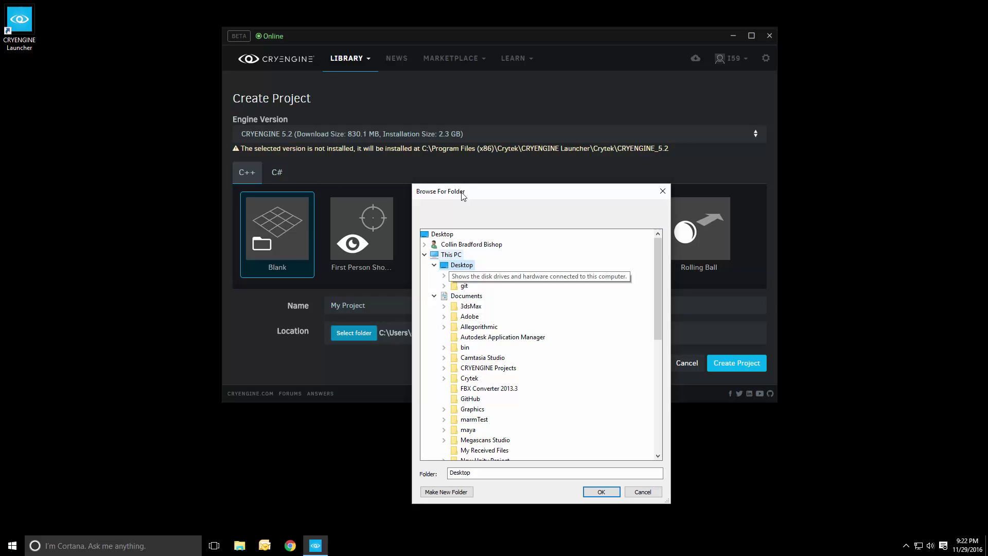
drag(471, 194, 720, 192)
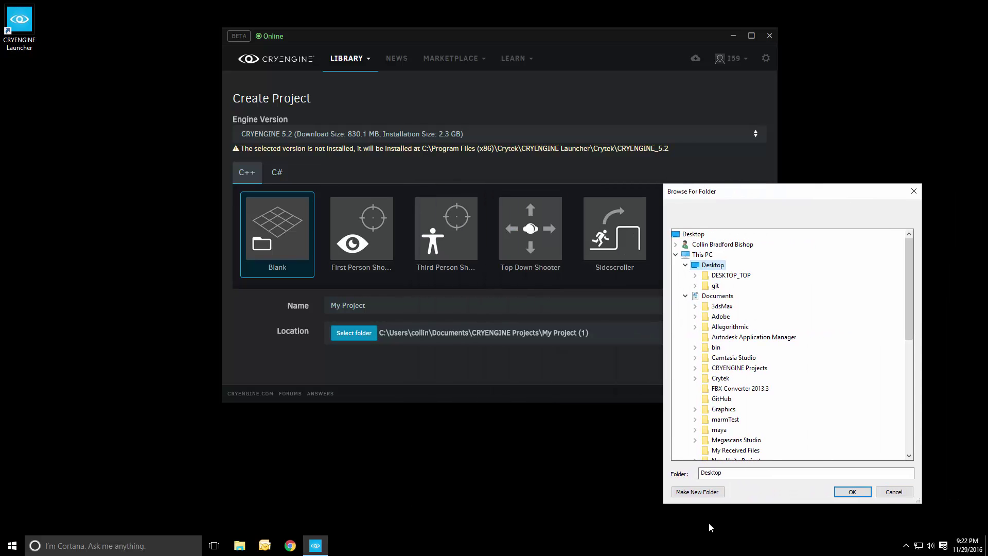
click(694, 492)
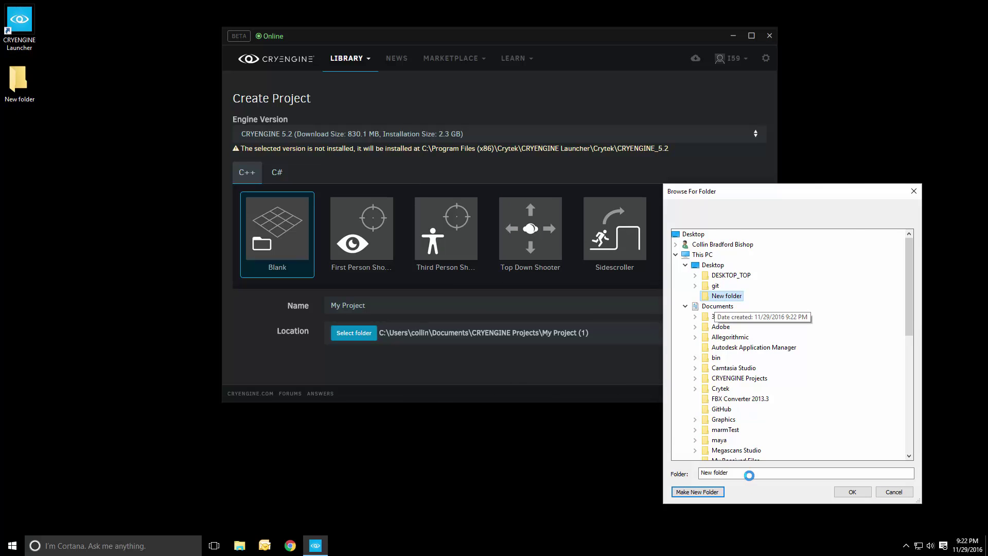
right_click(720, 296)
click(761, 260)
key(BackSpace)
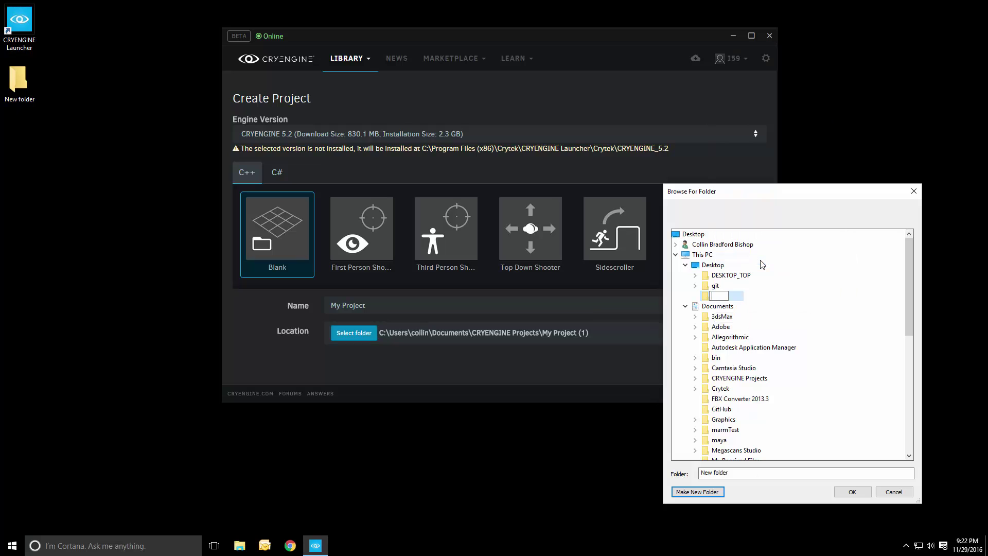
text(MyProject)
key(Return)
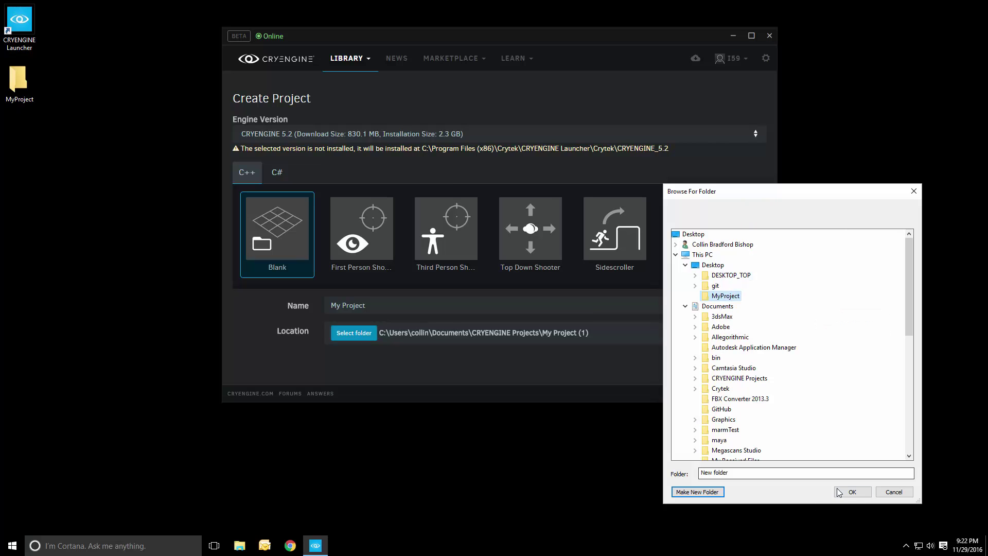
click(851, 492)
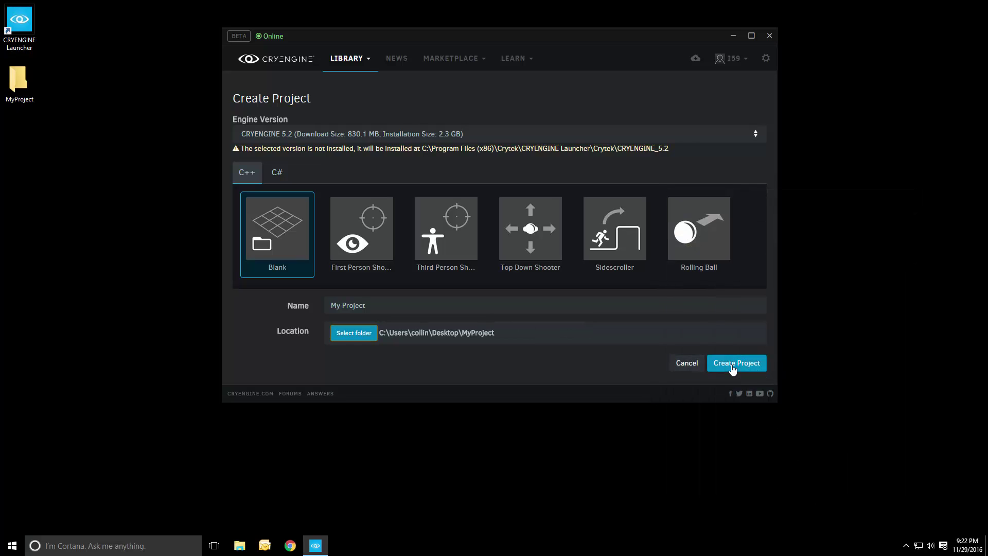
- Create the project and initialize it so that the missing engine files are downloaded and installed
click(735, 364)
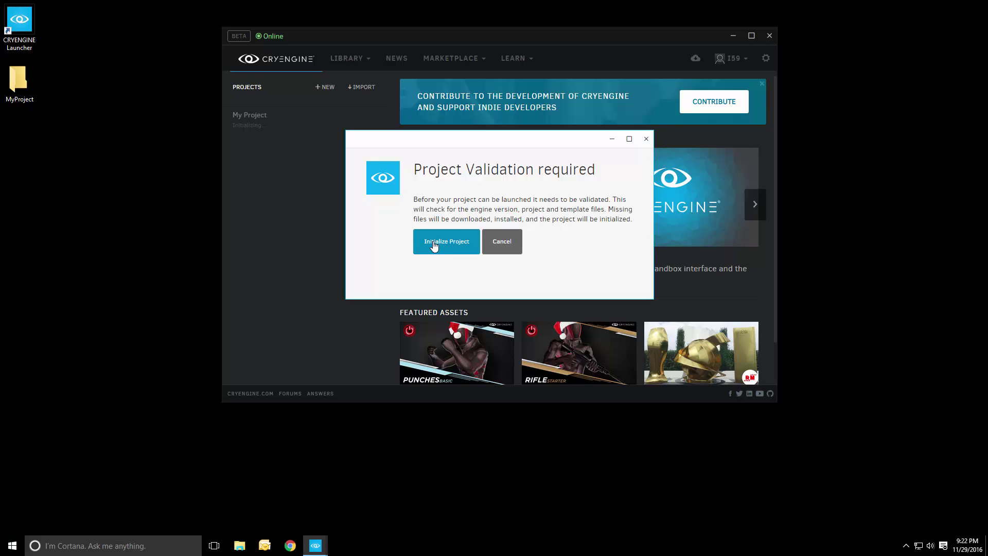
click(446, 242)
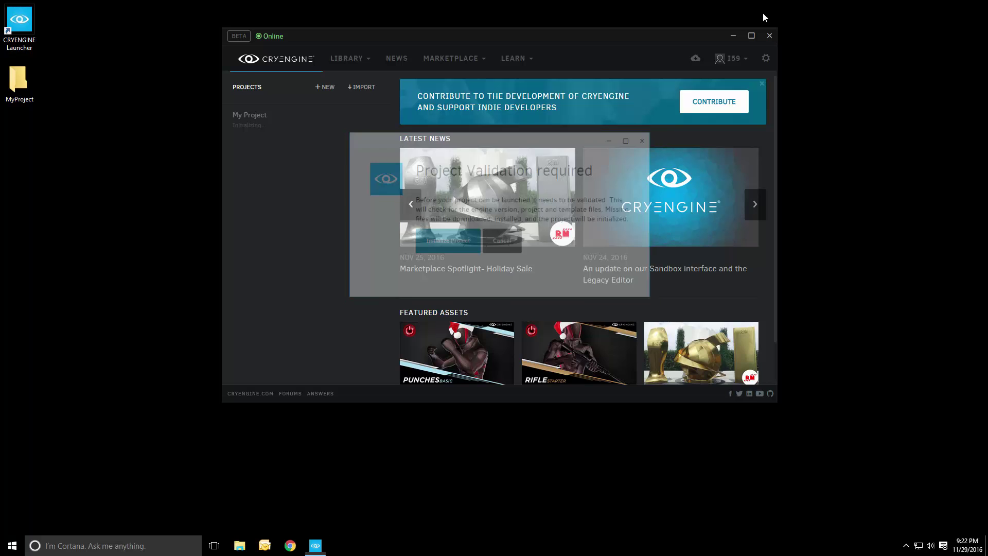
click(695, 58)
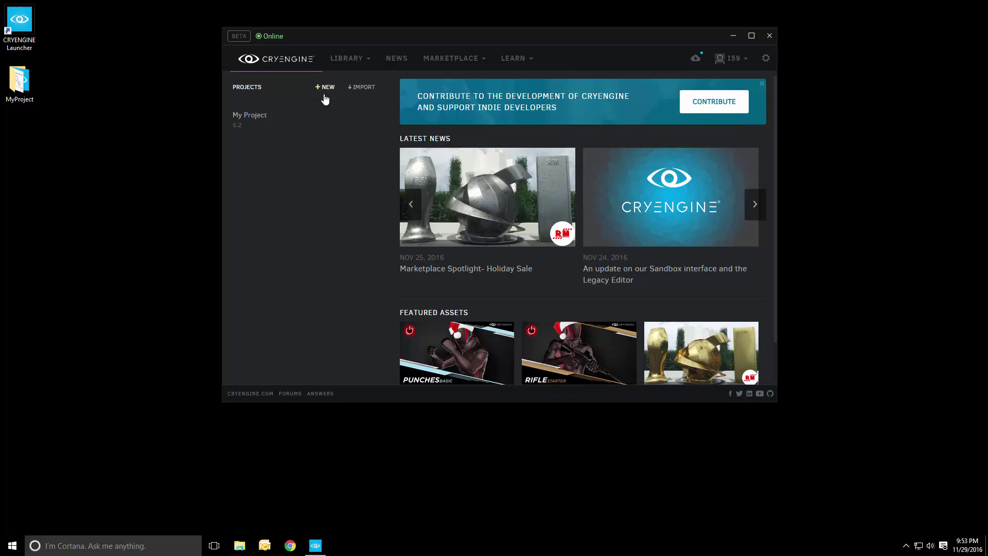
- Launch My Project in the CRYENGINE Sandbox editor from the launcher's project list
click(343, 120)
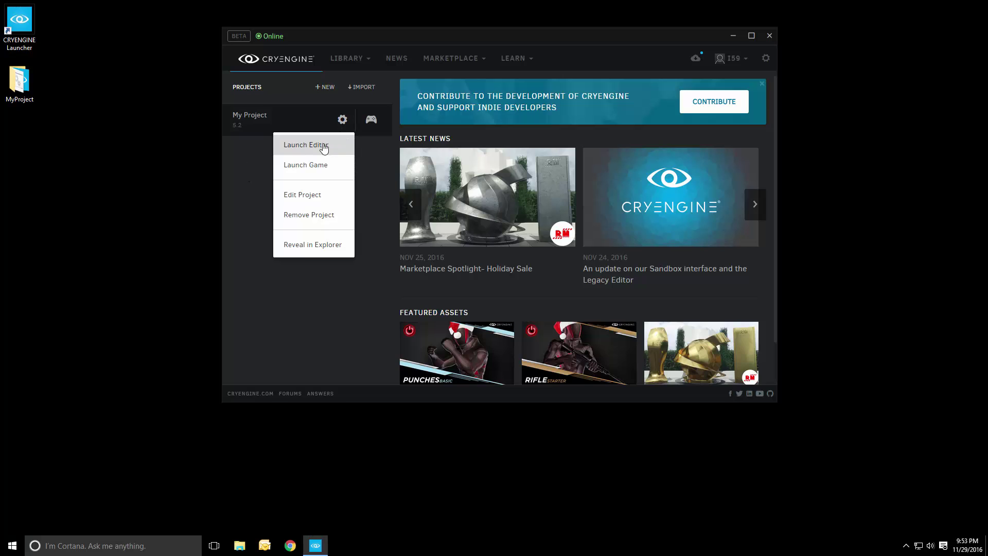
click(283, 148)
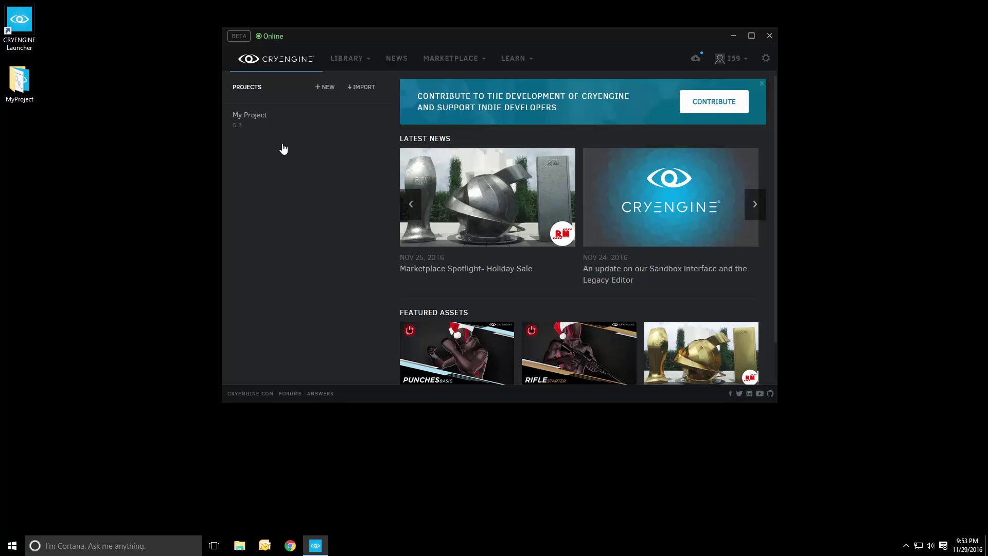
mouse_move(338, 133)
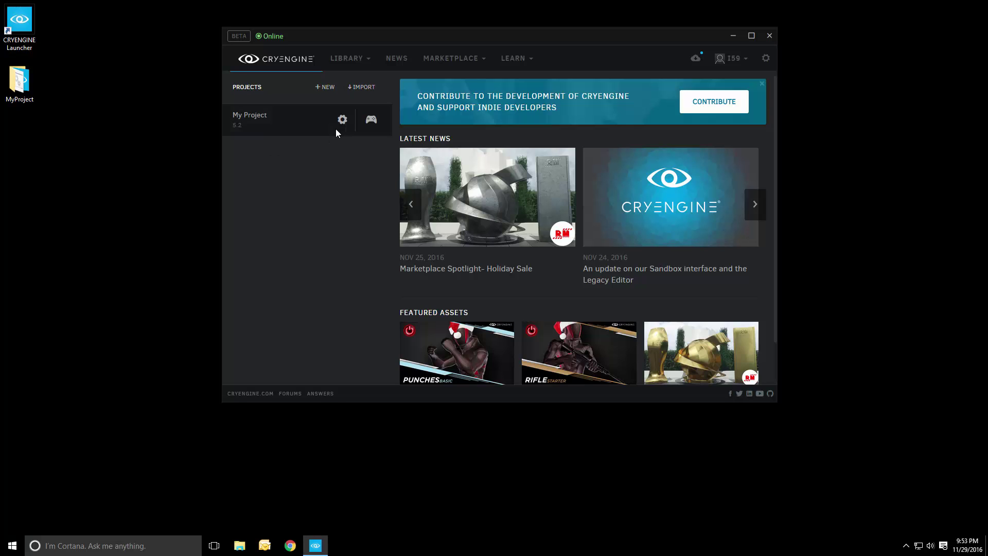
mouse_move(326, 550)
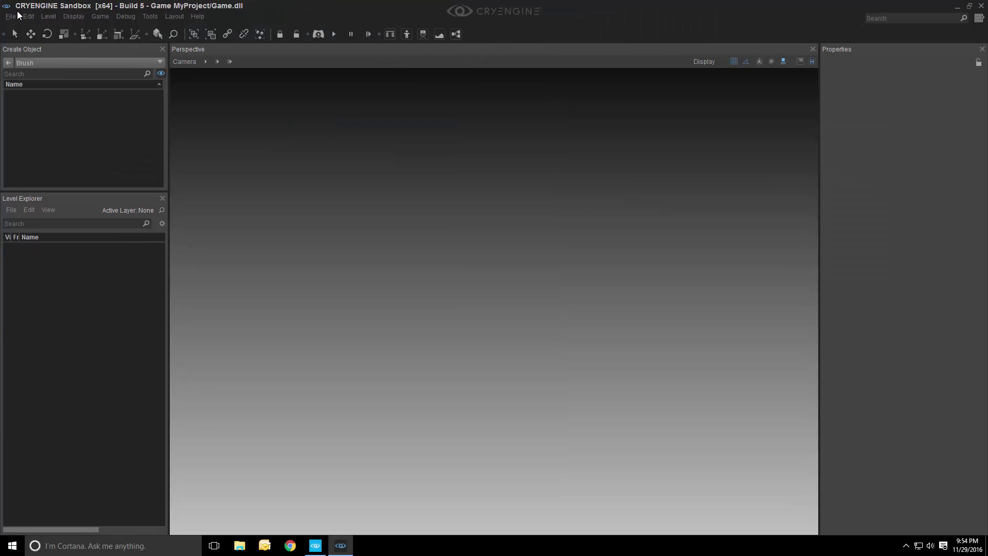
- Open the example level in the Sandbox editor
click(11, 16)
click(26, 40)
click(455, 170)
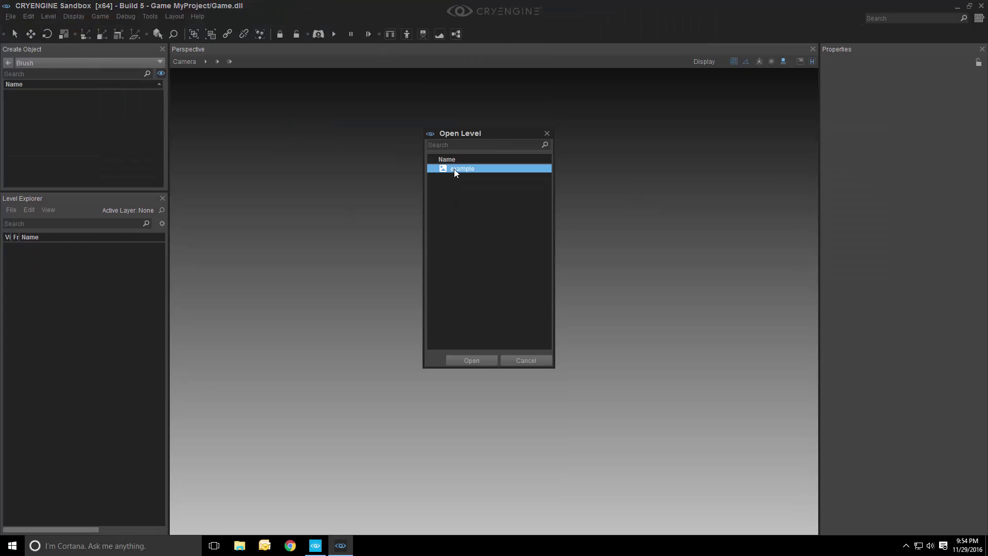
double_click(454, 169)
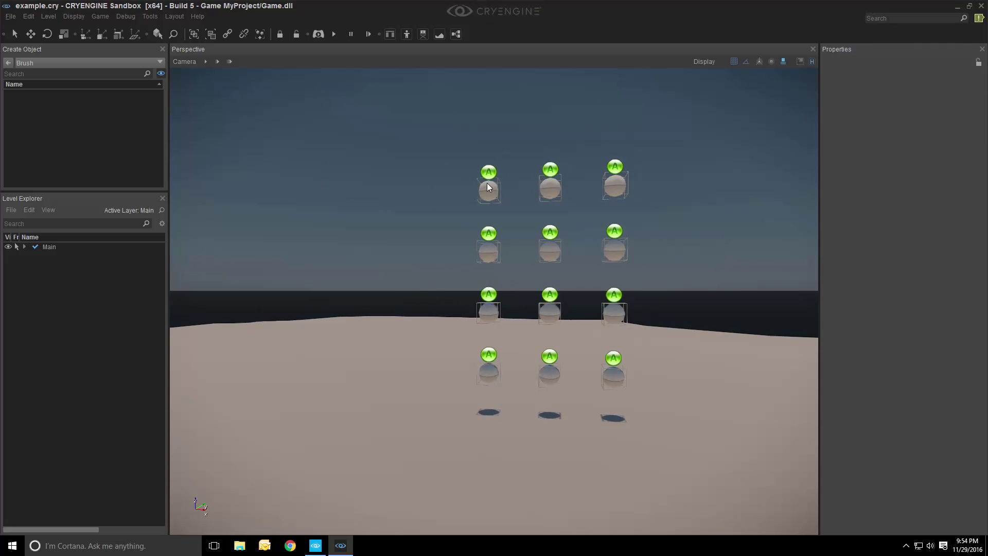
- Select one of the level's spheres, examine the scene from different angles in the perspective view, and clear the selection
click(477, 181)
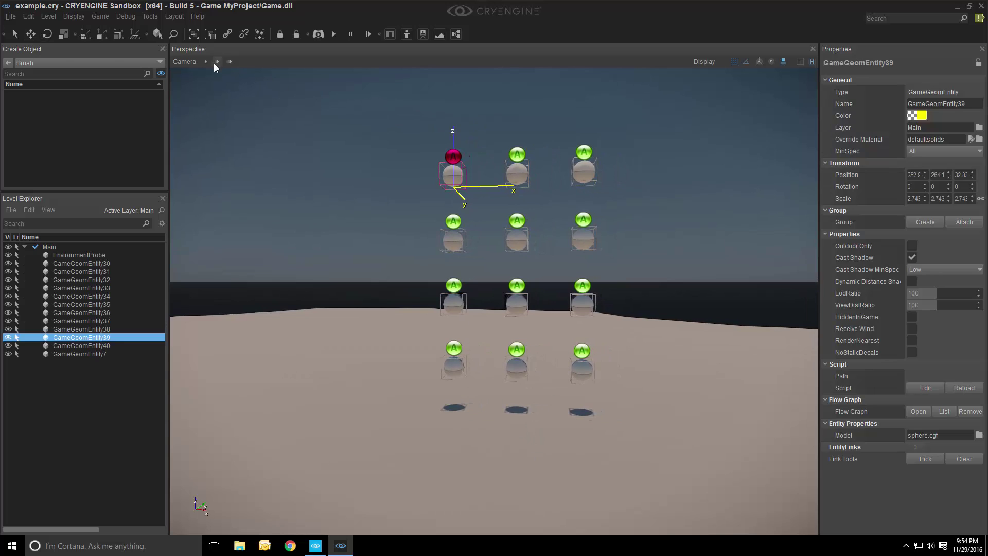
mouse_move(424, 458)
right_down()
mouse_move(424, 445)
mouse_move(440, 452)
right_up()
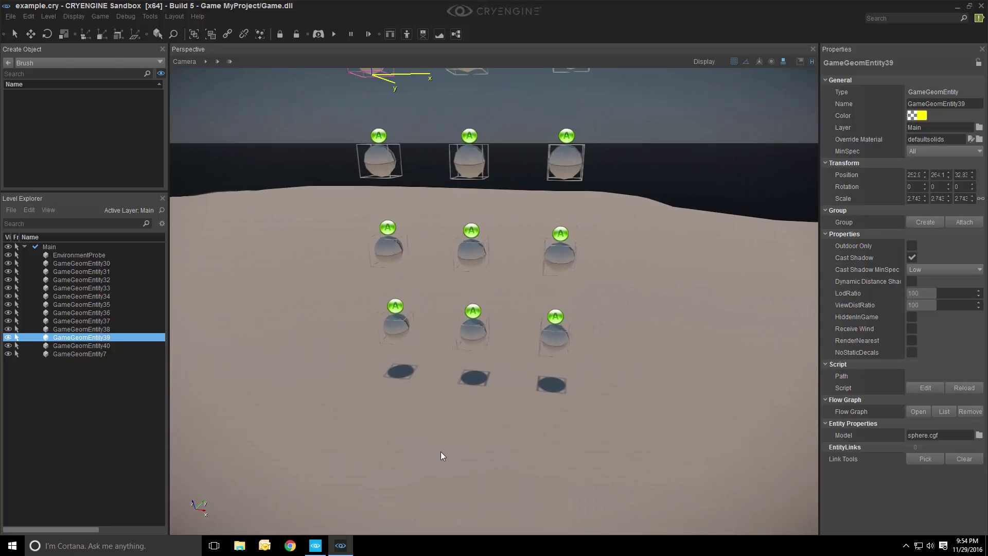
right_drag(478, 147, 478, 141)
click(356, 168)
key(s)
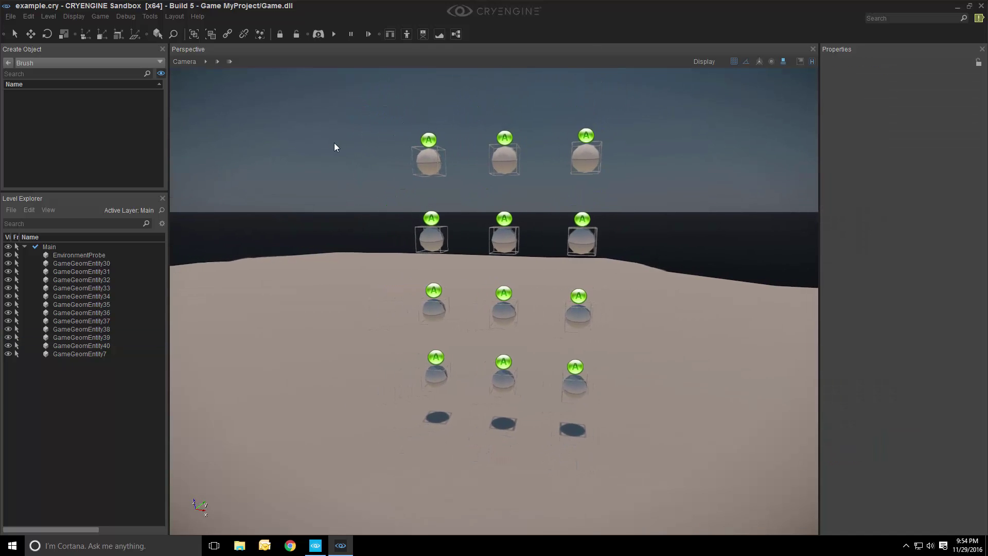
drag(286, 138, 639, 507)
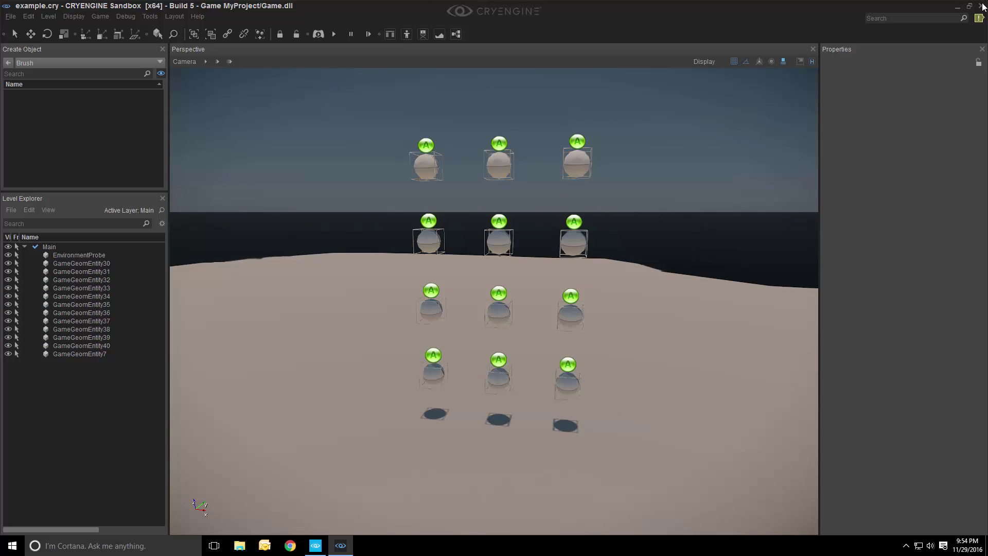
drag(633, 418, 369, 139)
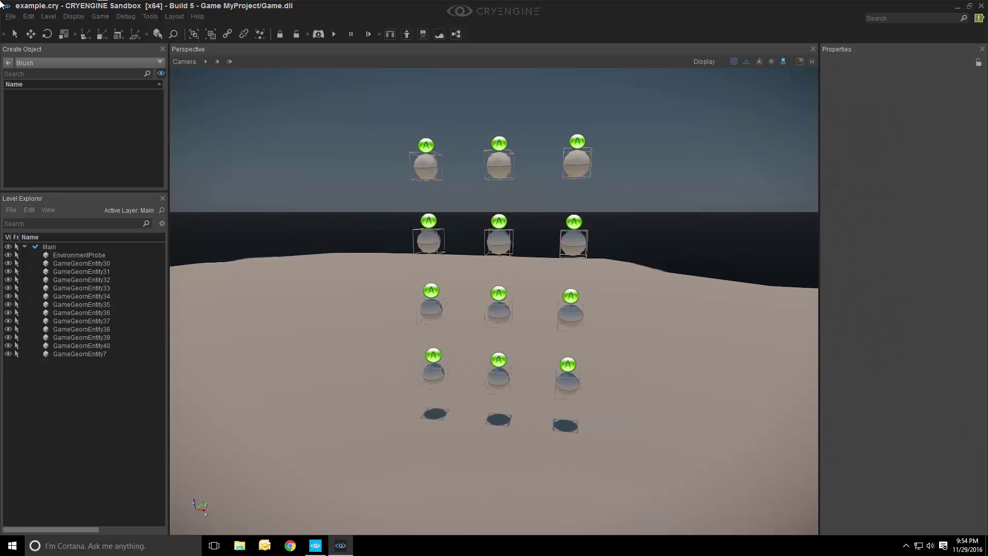
click(10, 16)
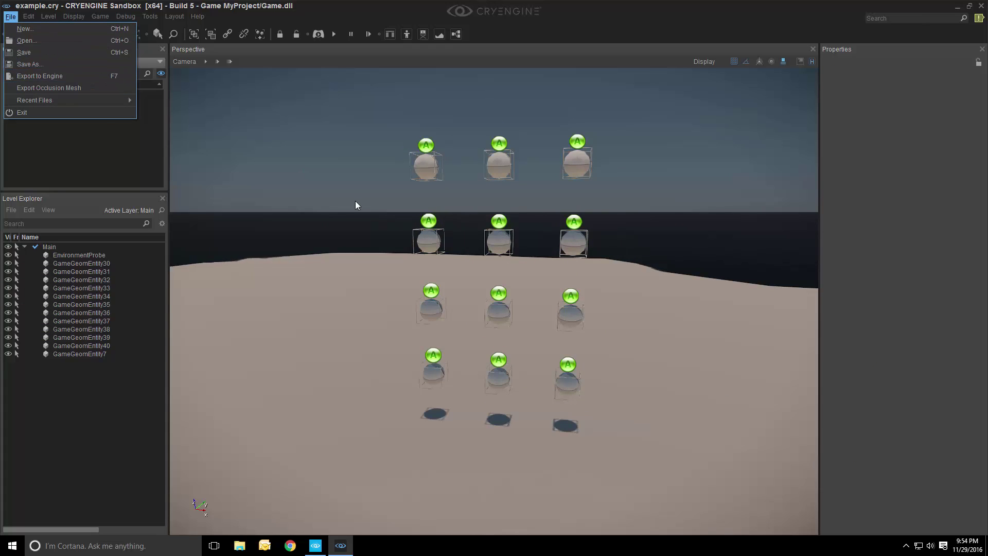
click(221, 108)
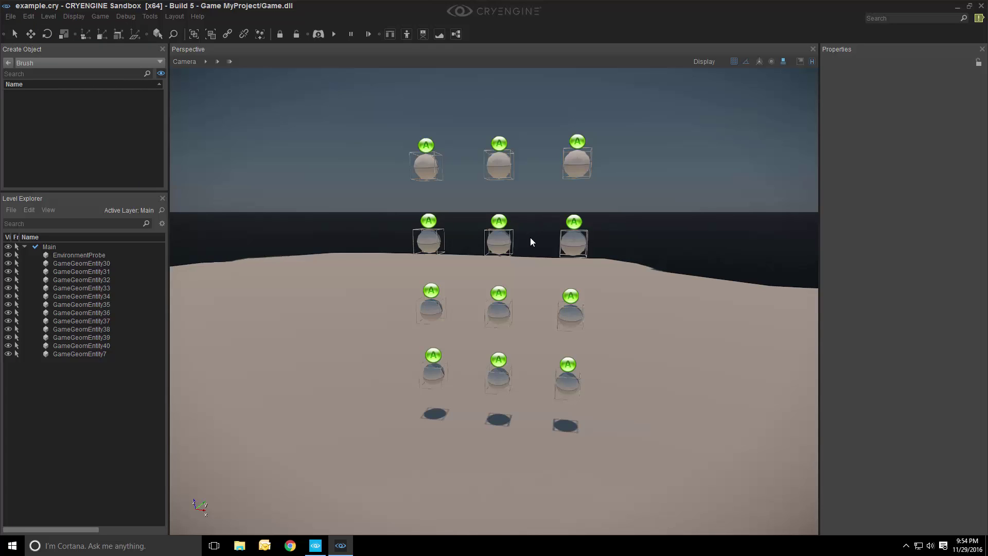
- Open the Flow Graph editor, expand the Entities group, and display the graph of GameGeomEntity30
click(150, 16)
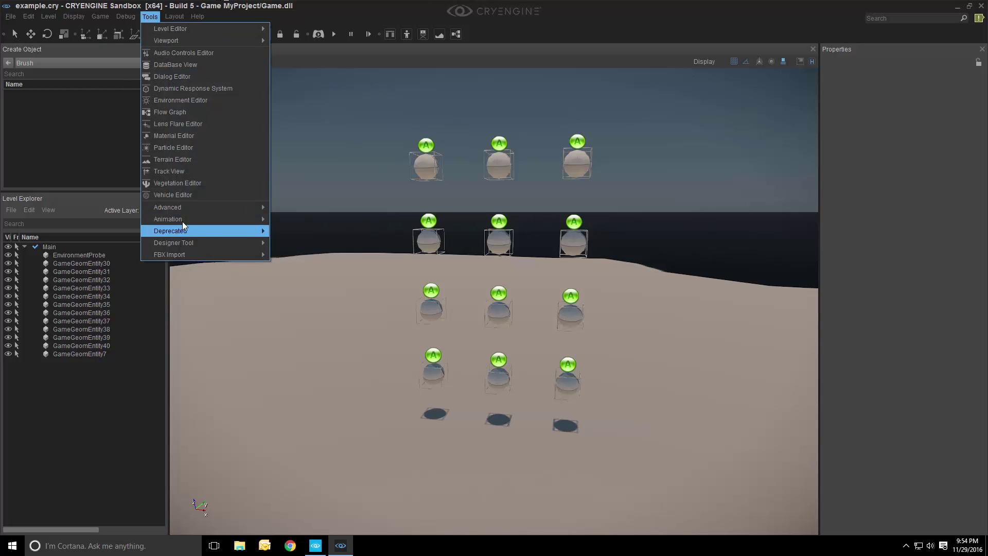
click(186, 111)
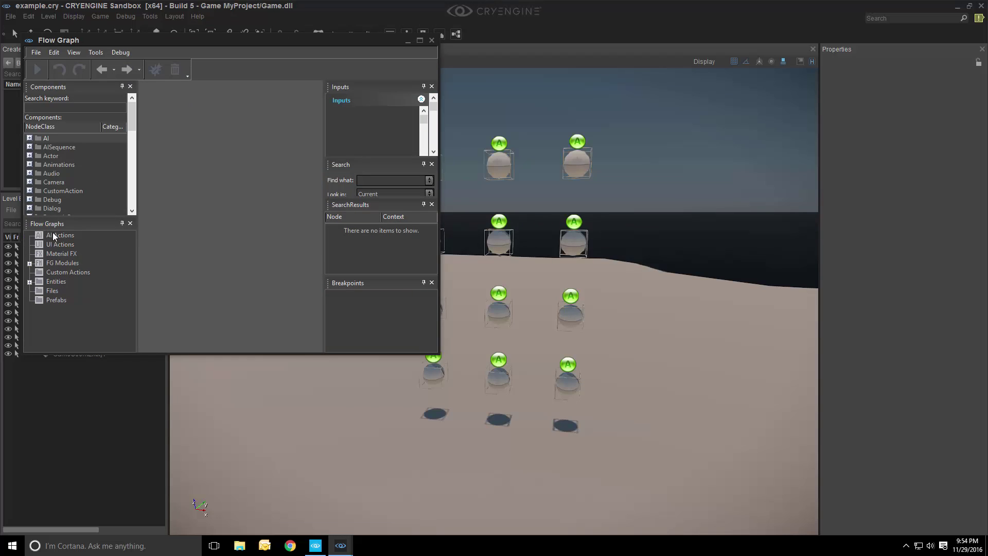
double_click(56, 281)
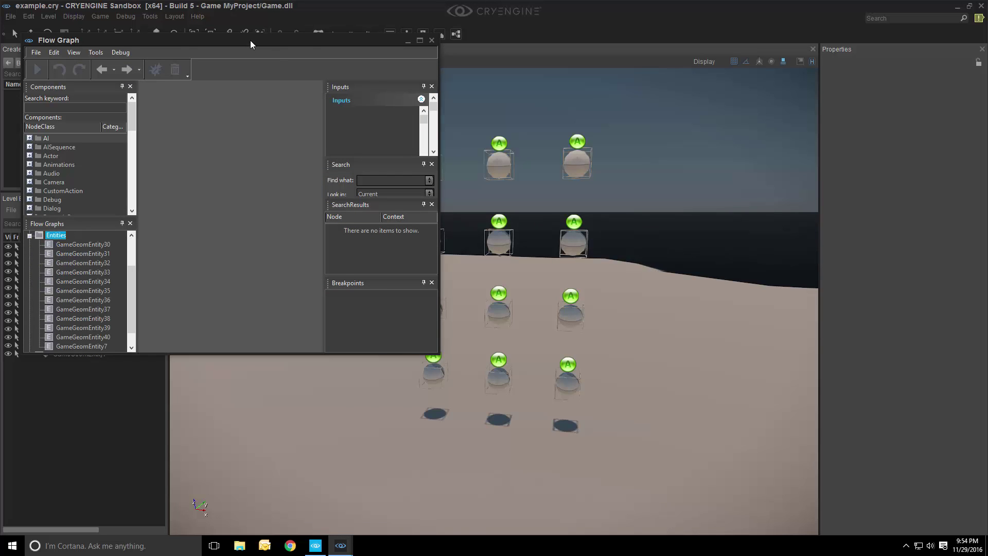
drag(251, 40, 840, 92)
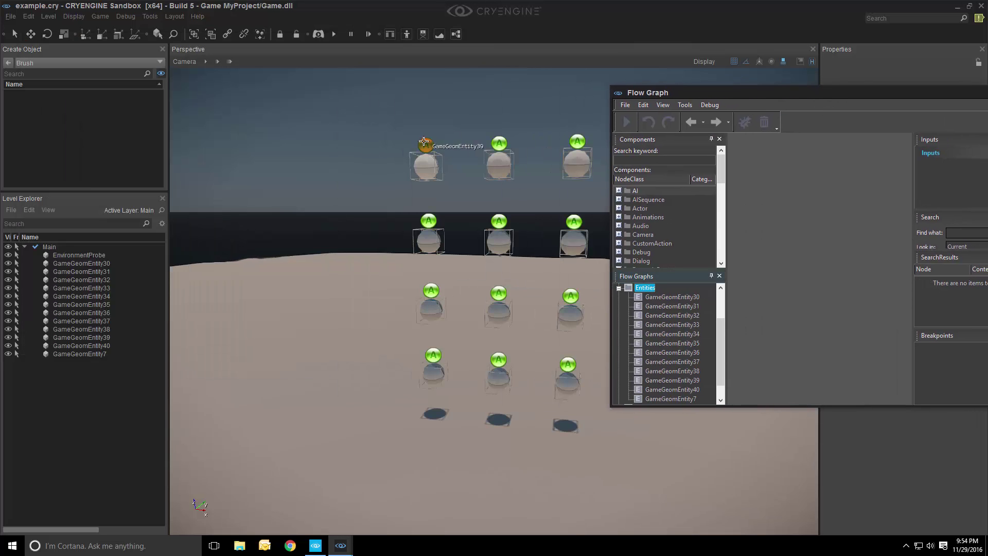
click(685, 305)
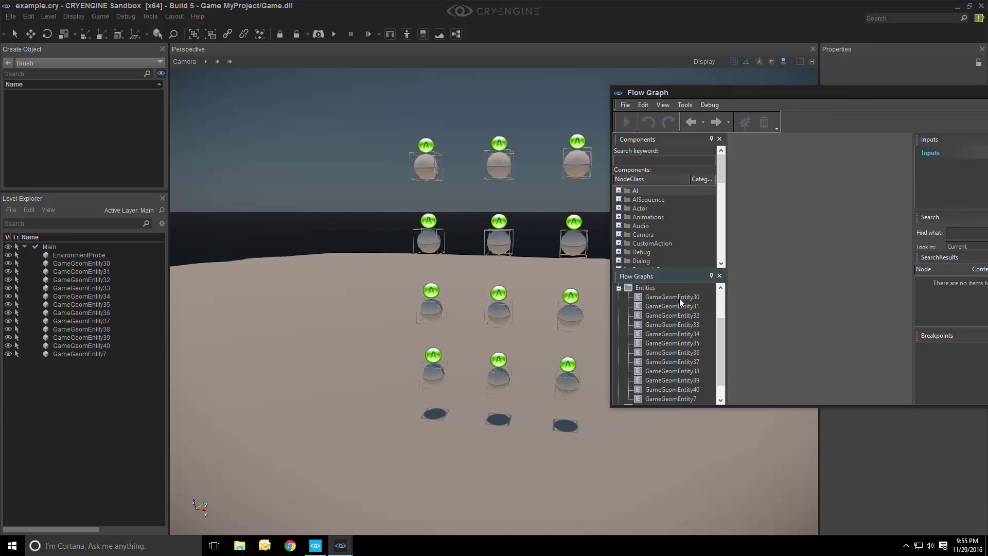
click(672, 298)
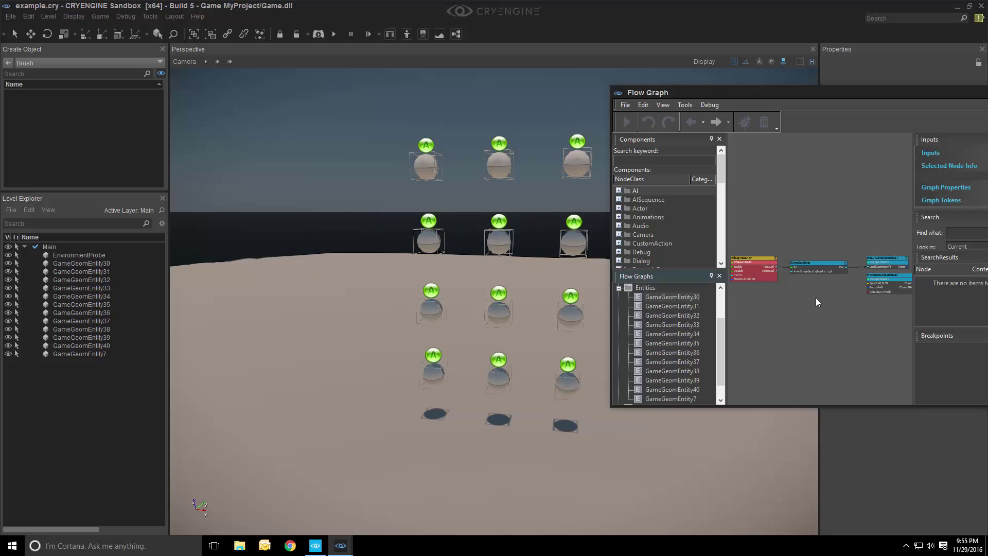
- Examine the GameGeomEntity30 graph's nodes and links, from Debug:InputKey through String:SetString to the entity and Movement:RotateEntity nodes
drag(771, 99, 655, 79)
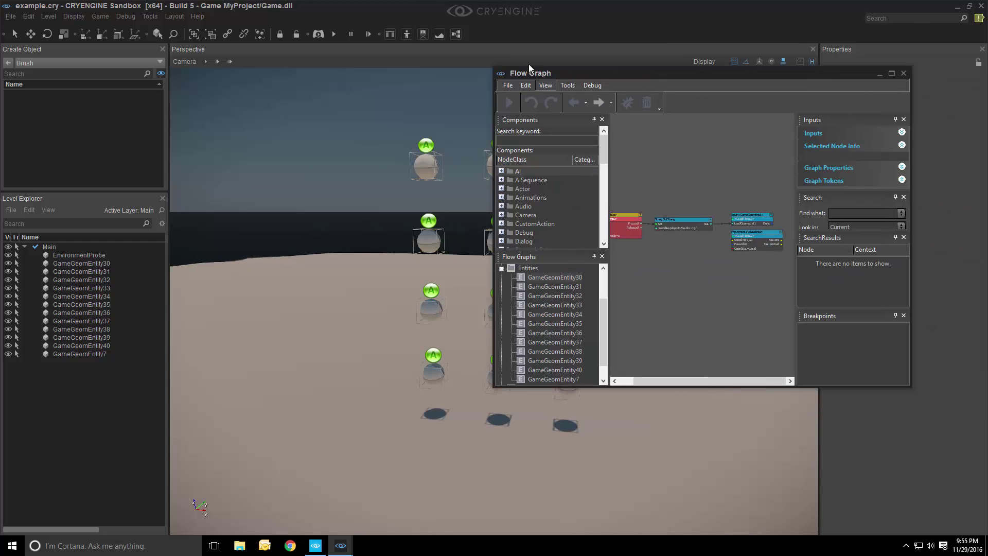
drag(497, 65, 322, 6)
scroll(459, 186, up, 5)
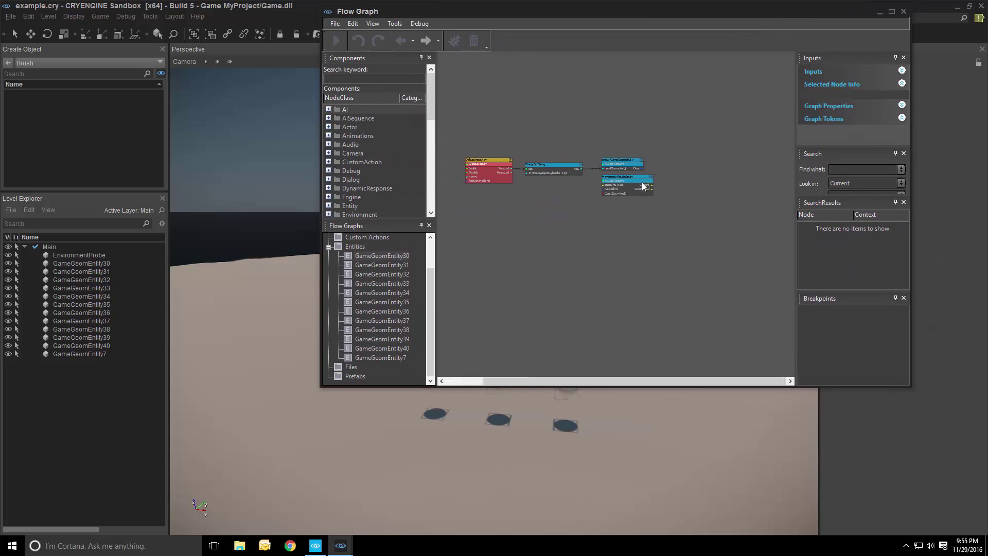
right_drag(459, 186, 709, 244)
scroll(590, 214, up, 2)
scroll(709, 243, down, 1)
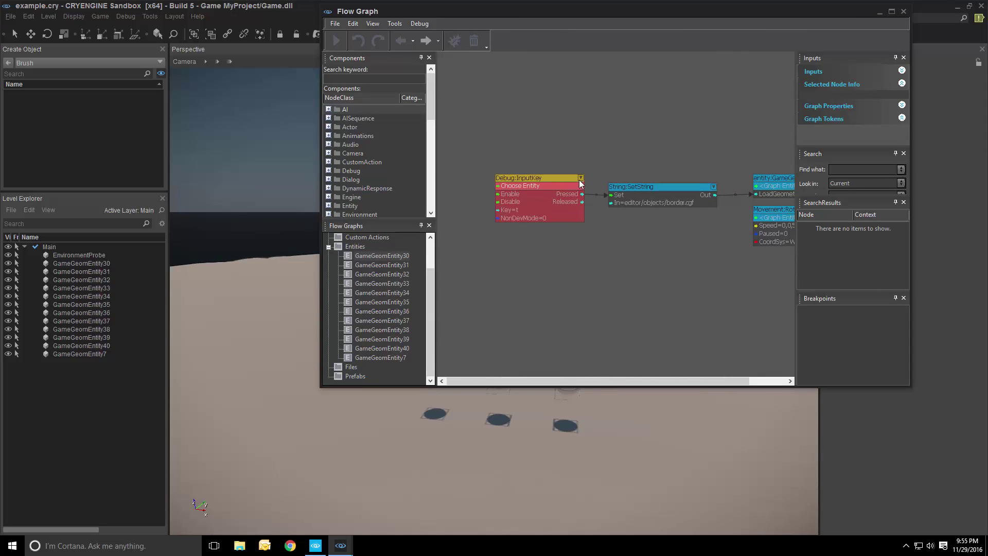
right_drag(543, 186, 622, 190)
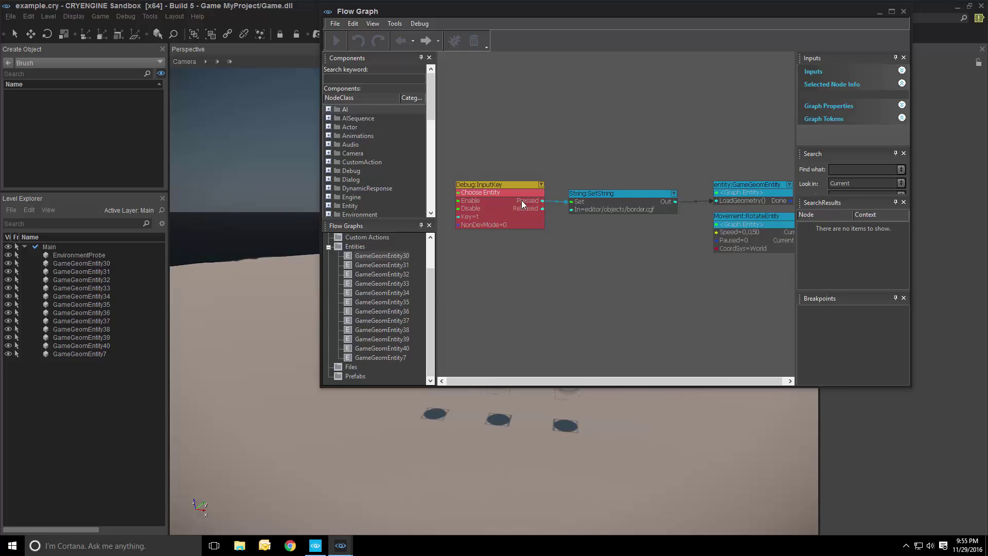
right_drag(628, 230, 525, 221)
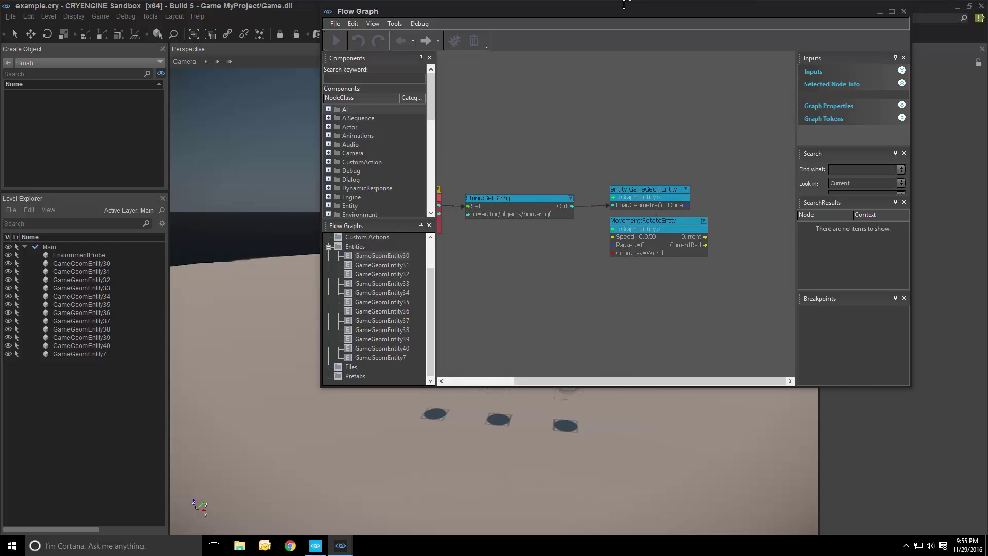
- Run the level's simulation to test the entities' flow graph behaviour in the perspective view, and stop it again
click(880, 12)
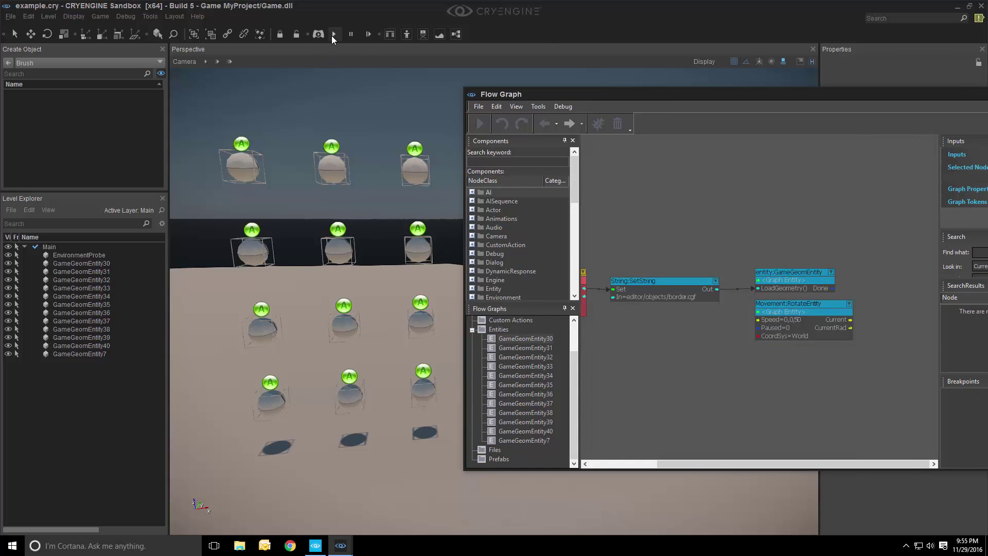
click(333, 35)
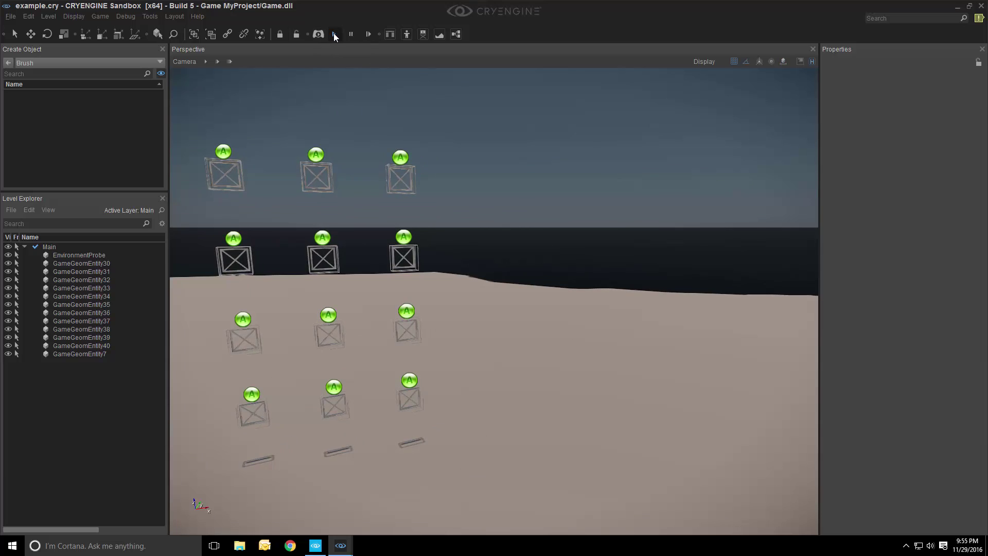
key(a)
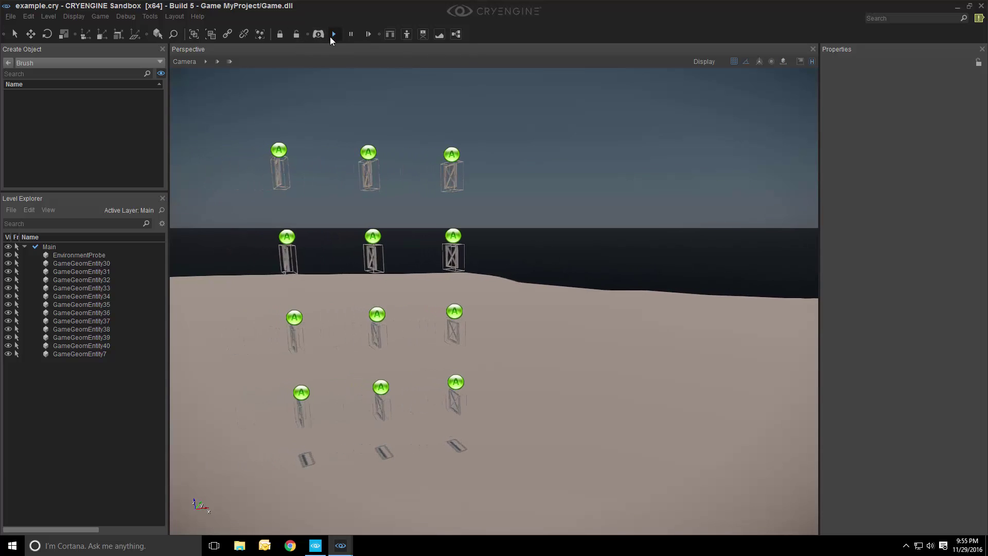
key(alt+Tab)
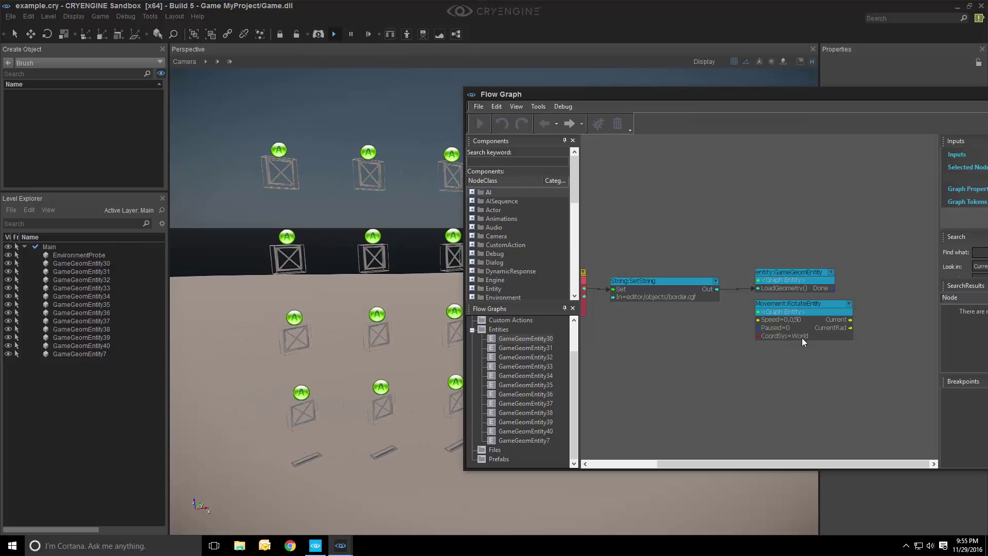
click(335, 34)
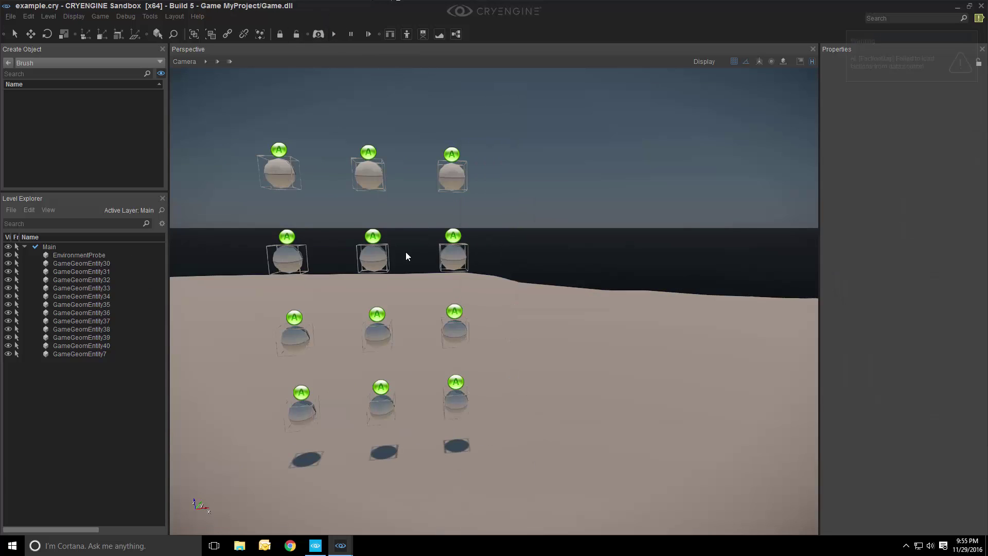
key(Escape)
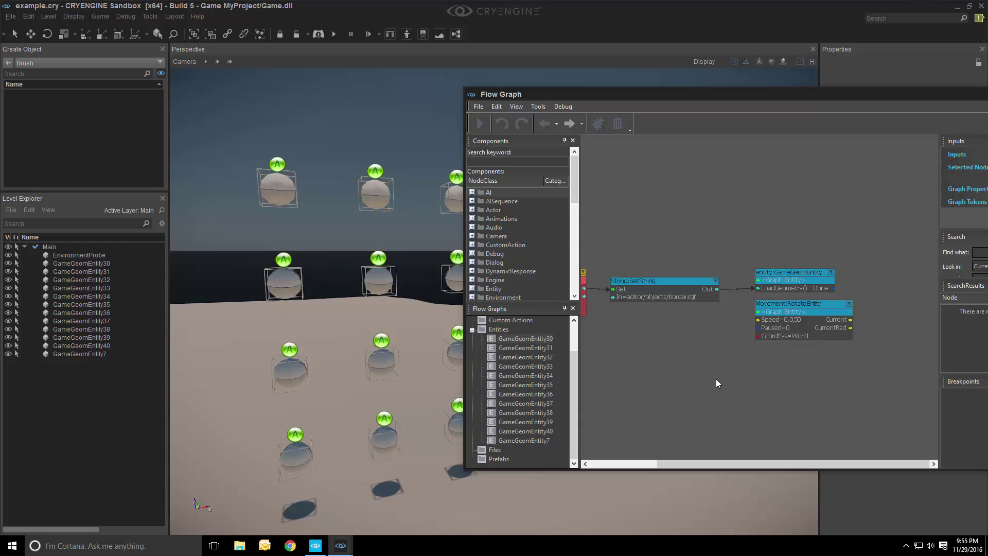
- Put the Flow Graph window away and exit the Sandbox editor to return to the CRYENGINE Launcher
right_drag(715, 379, 765, 368)
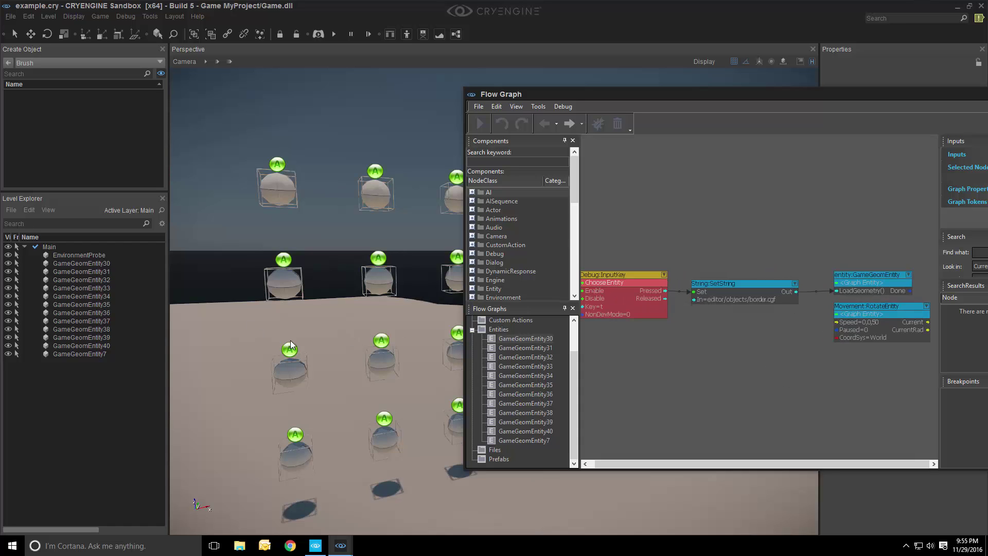
click(688, 126)
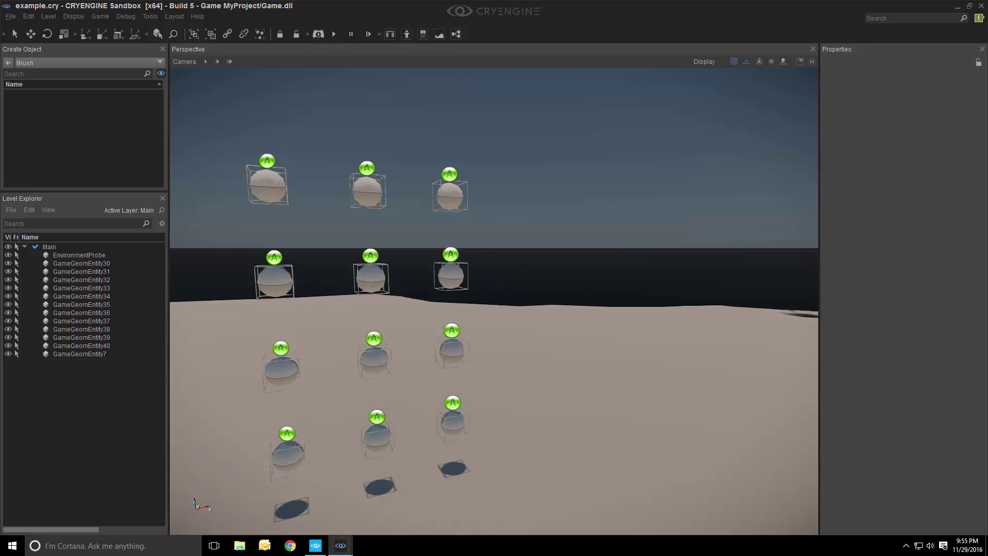
click(983, 6)
click(513, 273)
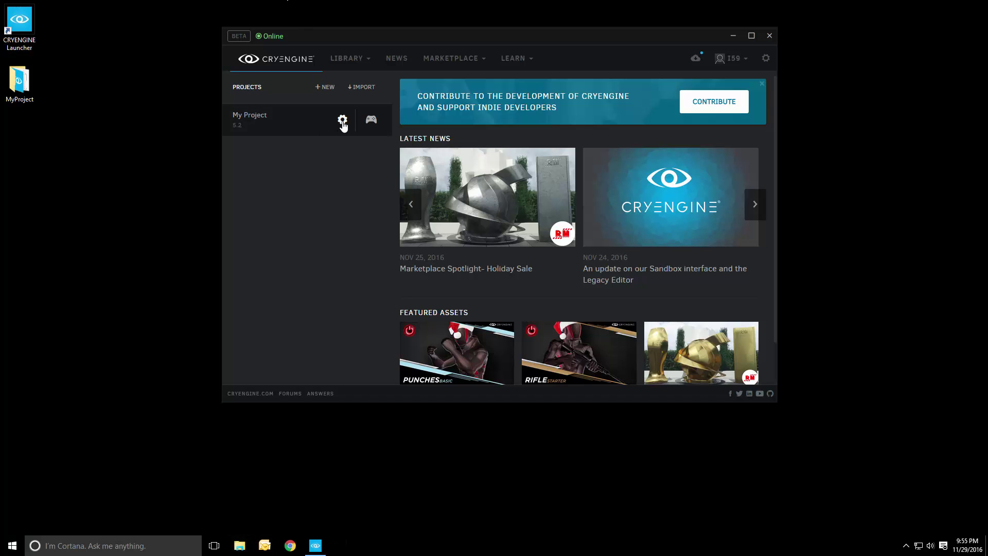
- Reveal My Project's folder in File Explorer from the launcher's project options and move its window aside
click(343, 123)
click(319, 249)
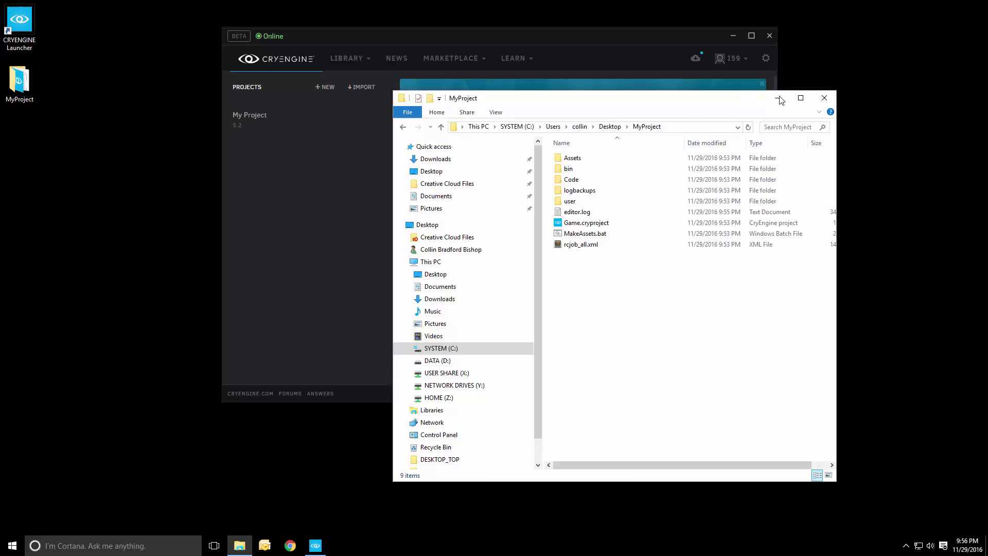
drag(780, 100, 892, 100)
mouse_move(801, 387)
mouse_down()
mouse_move(752, 213)
mouse_move(715, 159)
mouse_up()
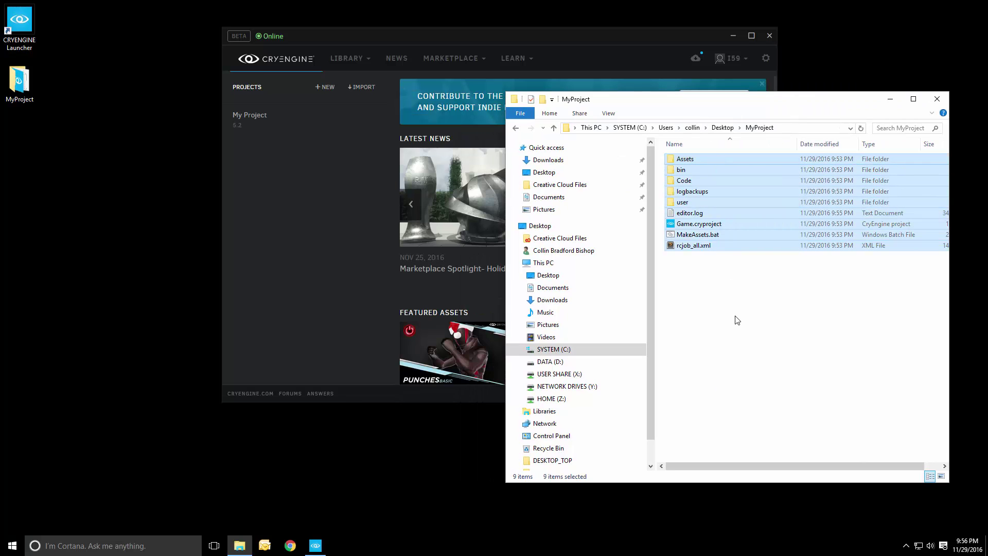
click(737, 320)
- Try to generate the solution for Game.cryproject from the MyProject folder
double_click(689, 224)
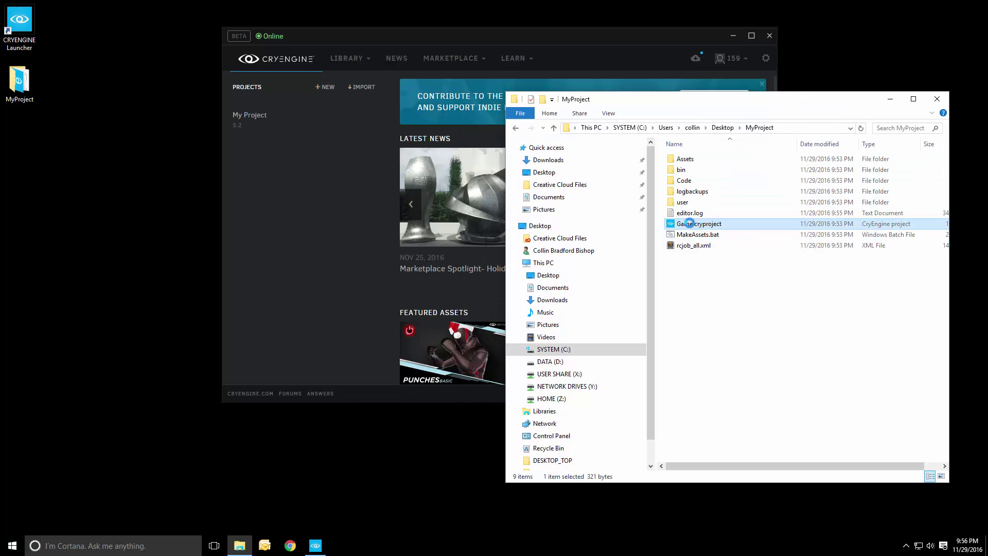
right_click(689, 224)
click(684, 256)
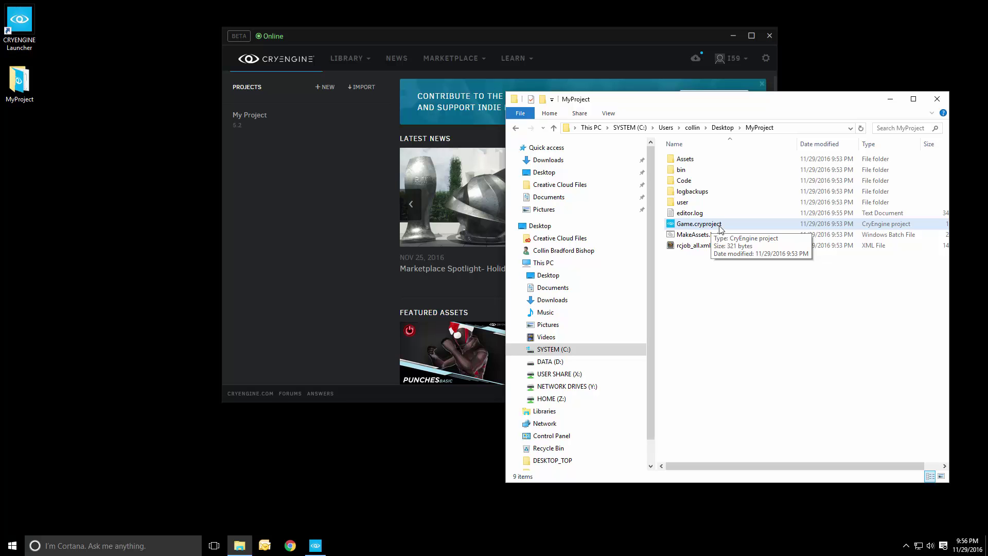
right_click(720, 227)
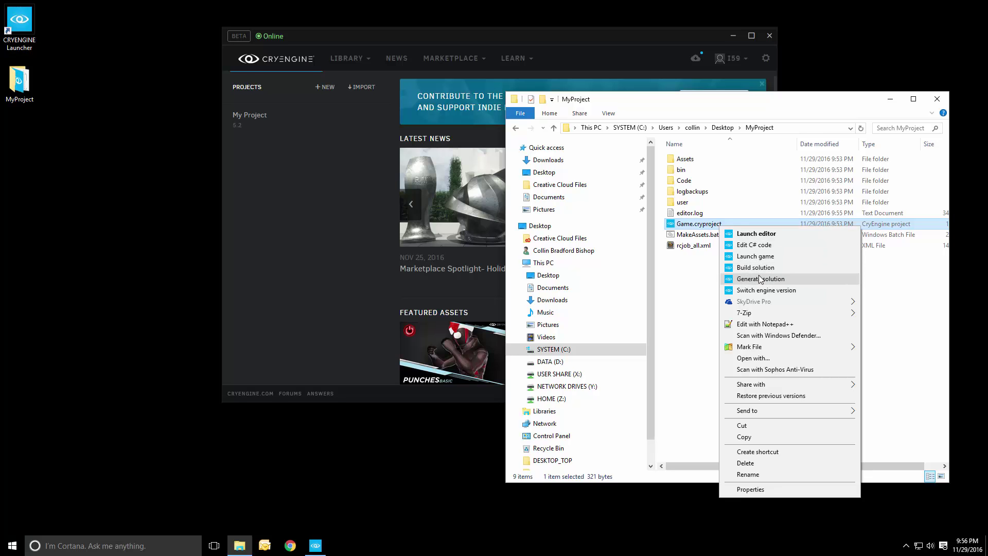
click(760, 279)
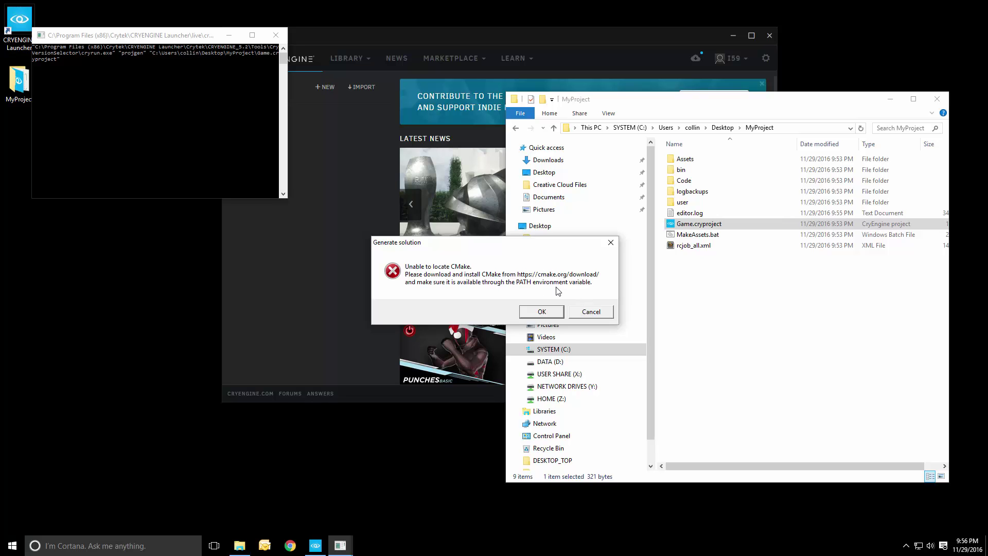
click(592, 313)
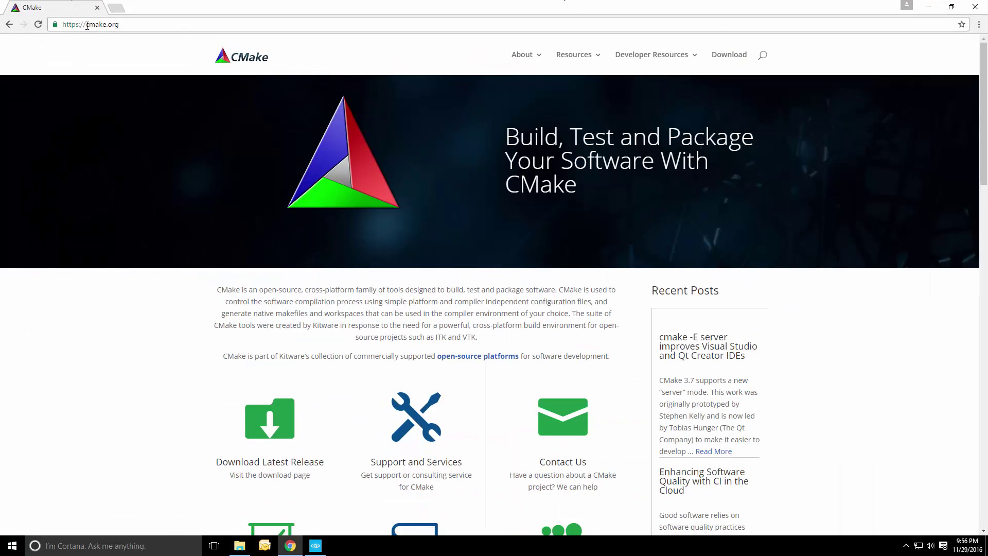
- Download the Windows 64-bit installer cmake-3.7.0-win64-x64.msi from the CMake website and launch its setup wizard
click(718, 55)
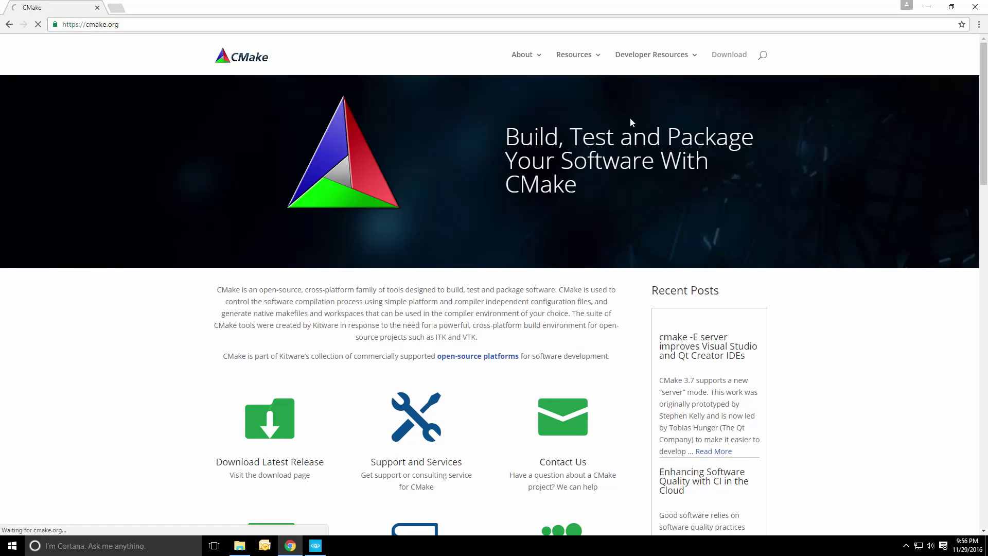
scroll(396, 254, down, 5)
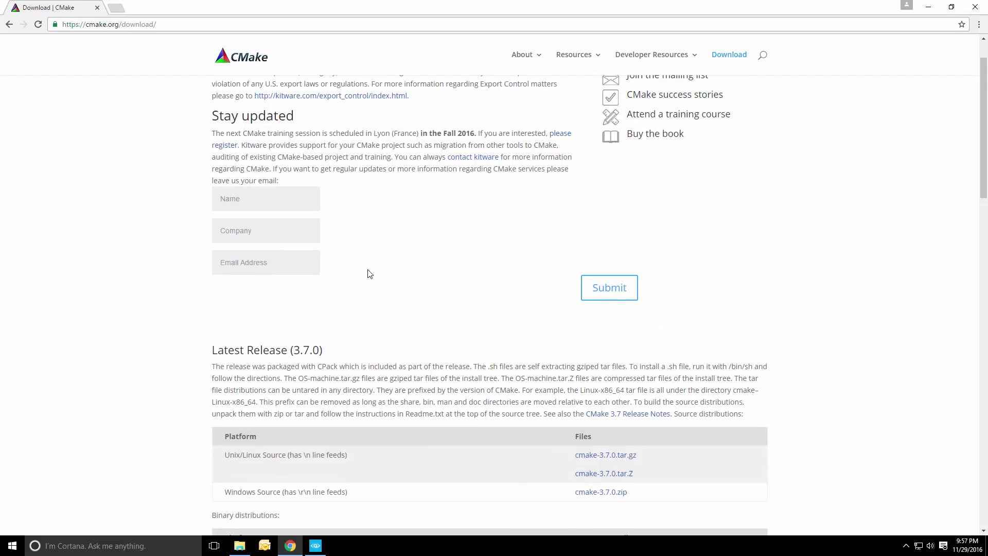
scroll(379, 308, down, 2)
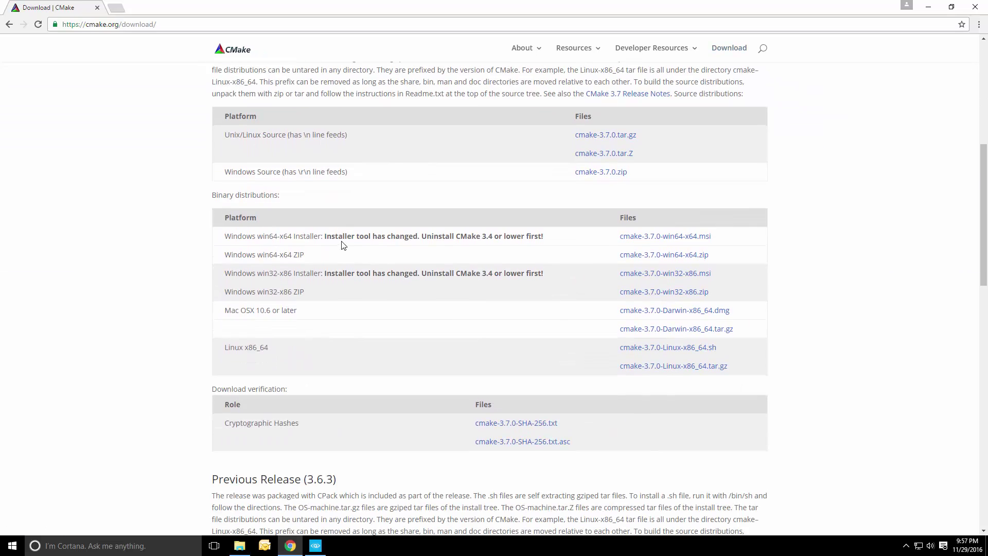
click(687, 236)
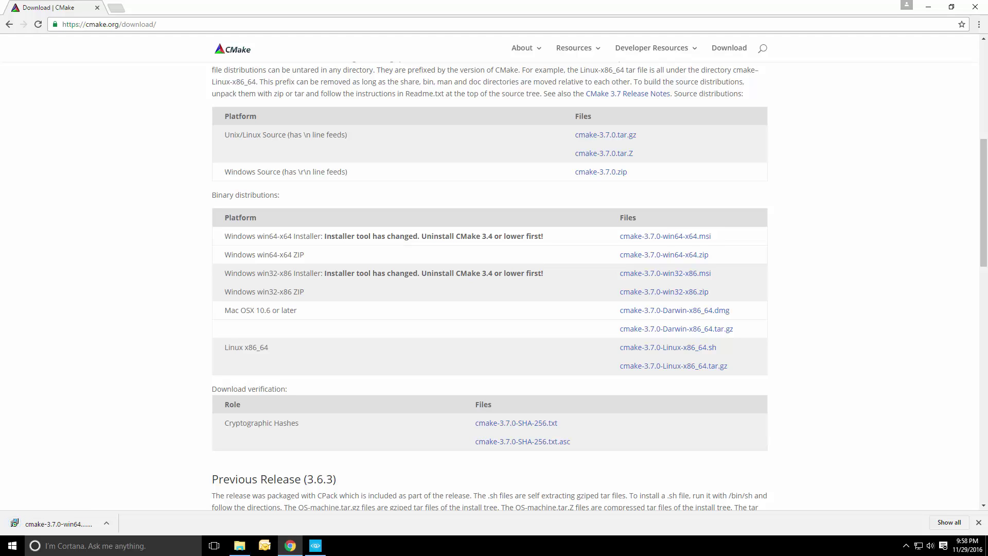
click(81, 520)
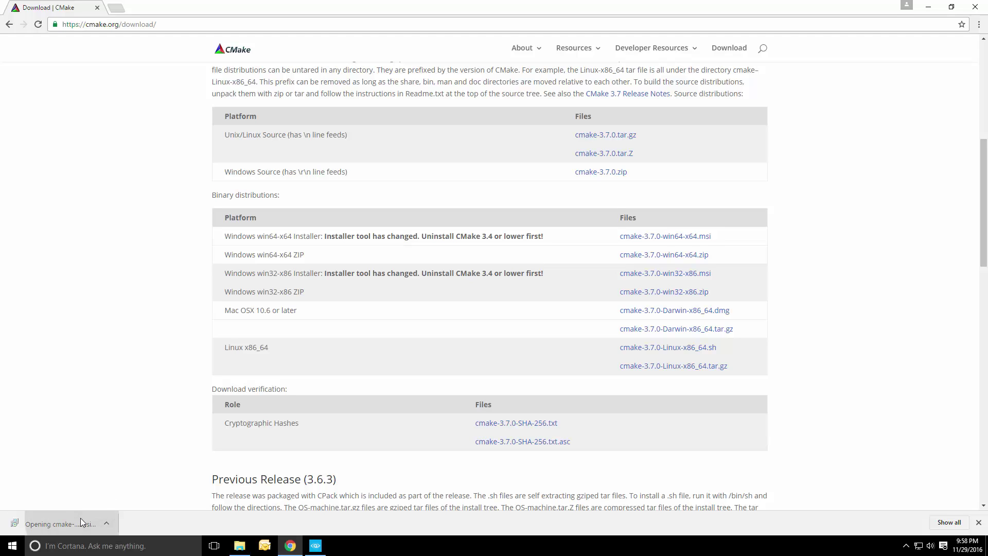
click(521, 281)
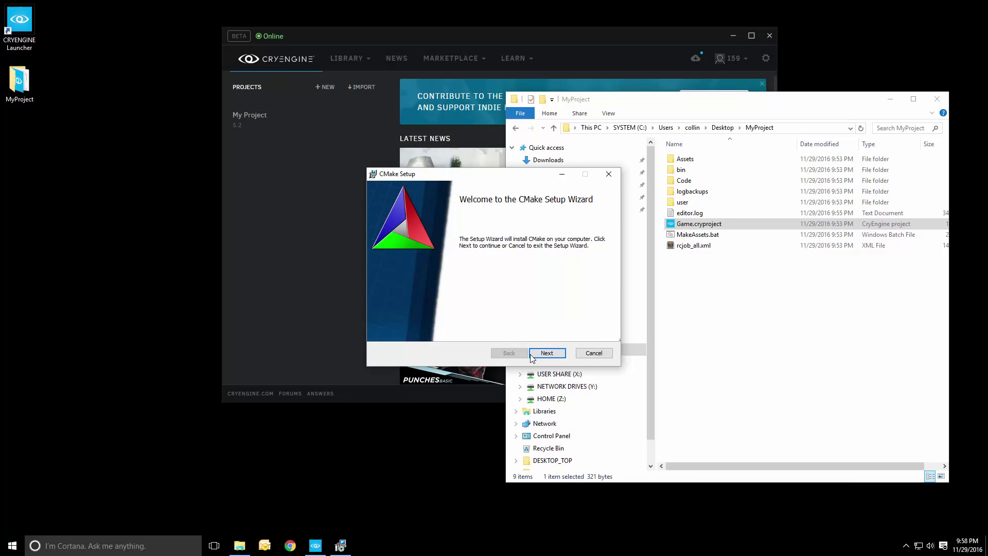
- Install CMake 3.7.0, accepting the license agreement and adding CMake to the system PATH for all users, and finish the wizard
click(546, 354)
click(468, 329)
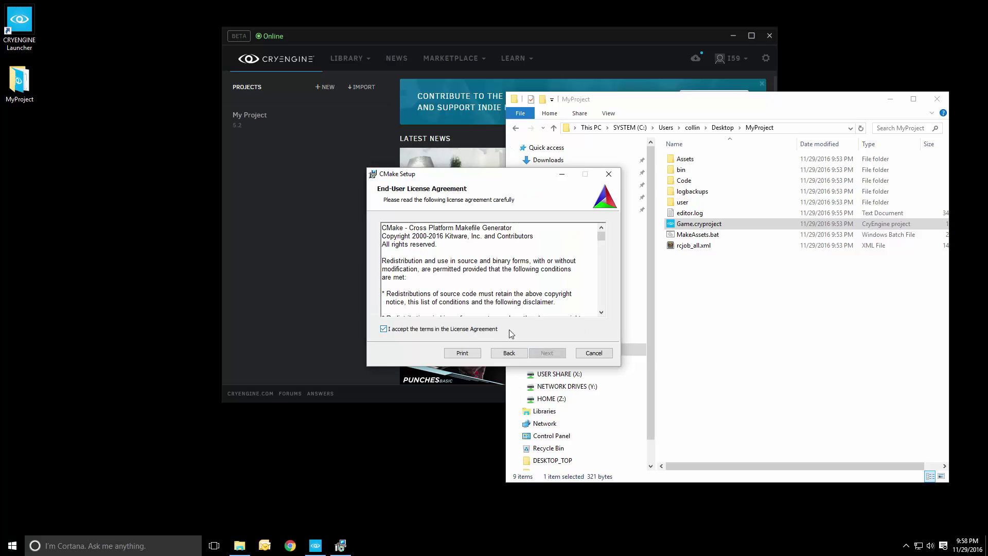
click(548, 353)
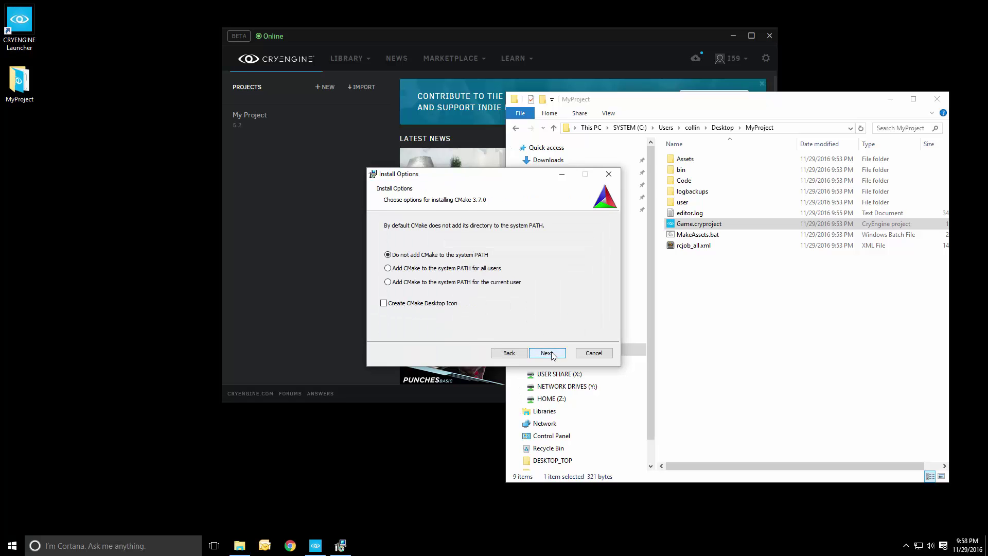
click(423, 268)
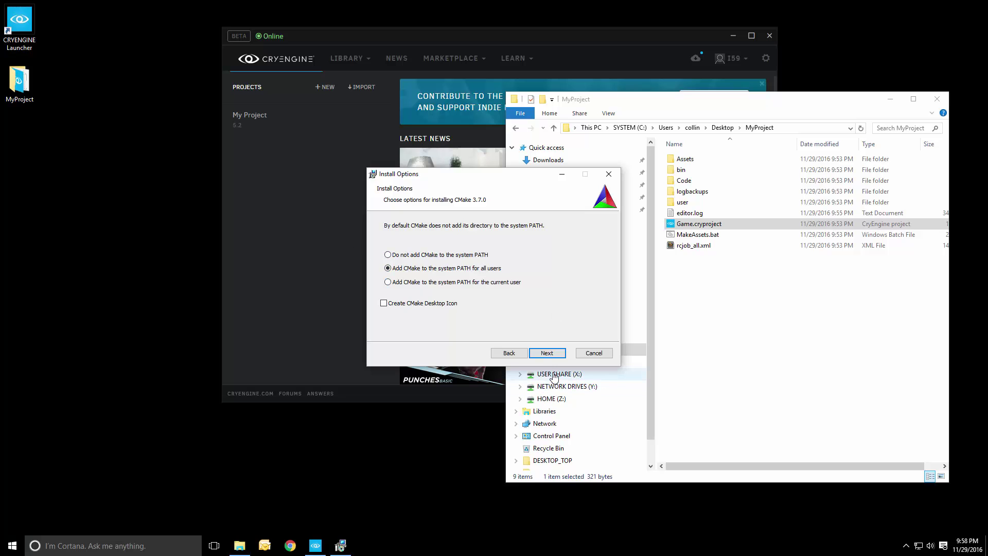
click(548, 353)
click(548, 354)
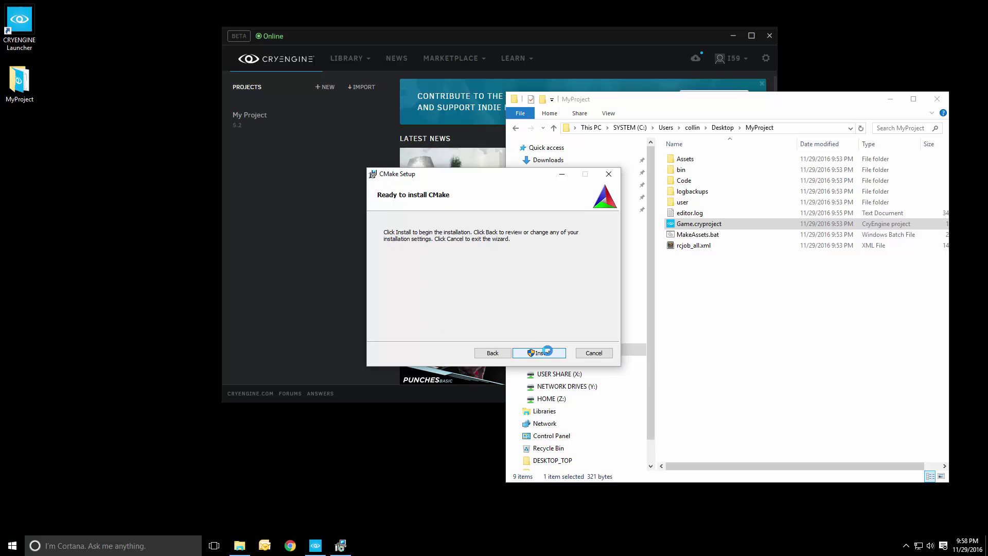
click(547, 354)
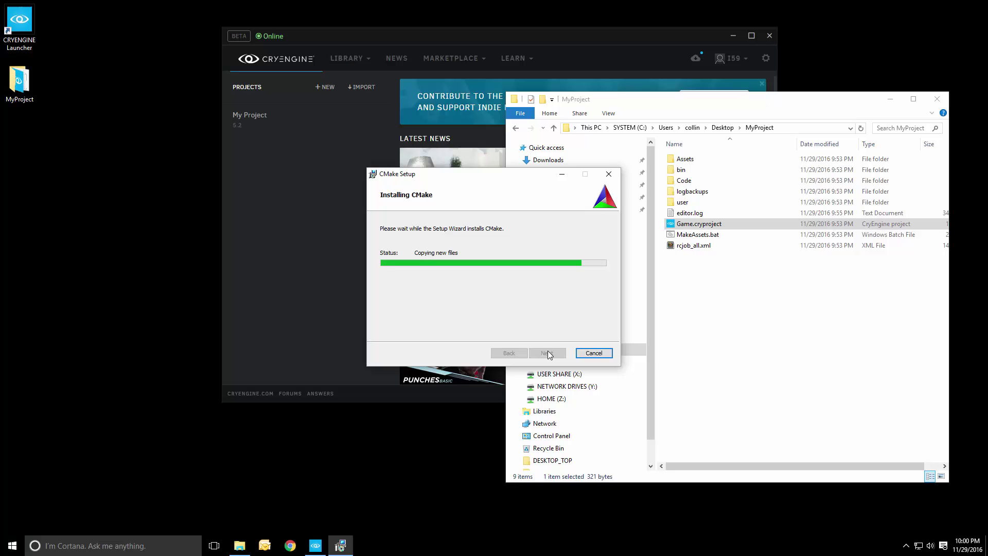
click(688, 204)
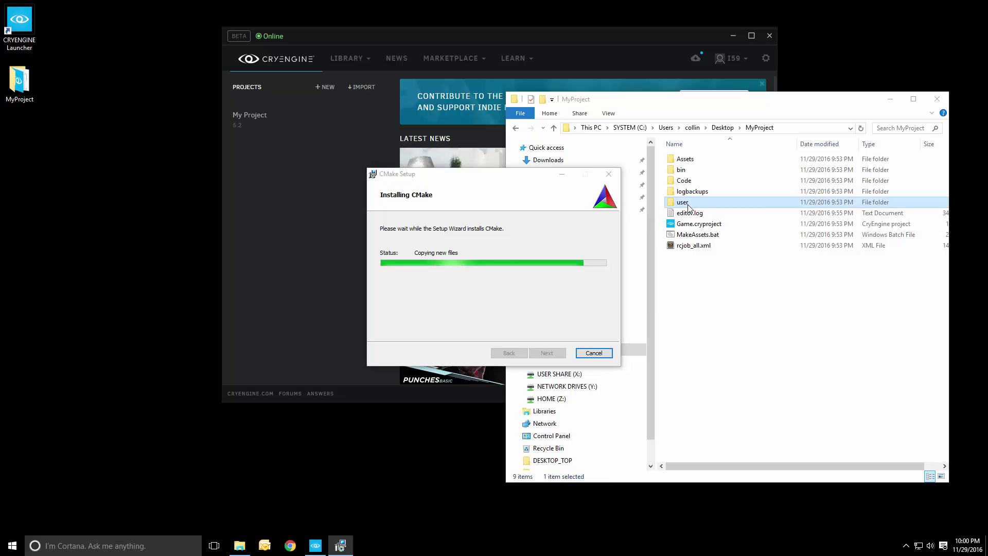
click(546, 353)
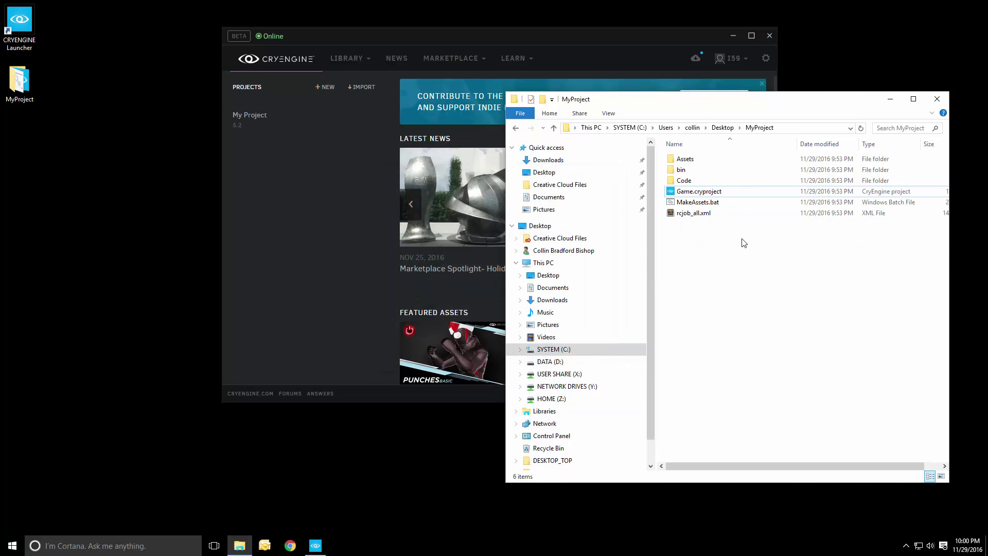
- Look through the contents of the Assets folder in MyProject and return to the project folder
drag(753, 268, 741, 261)
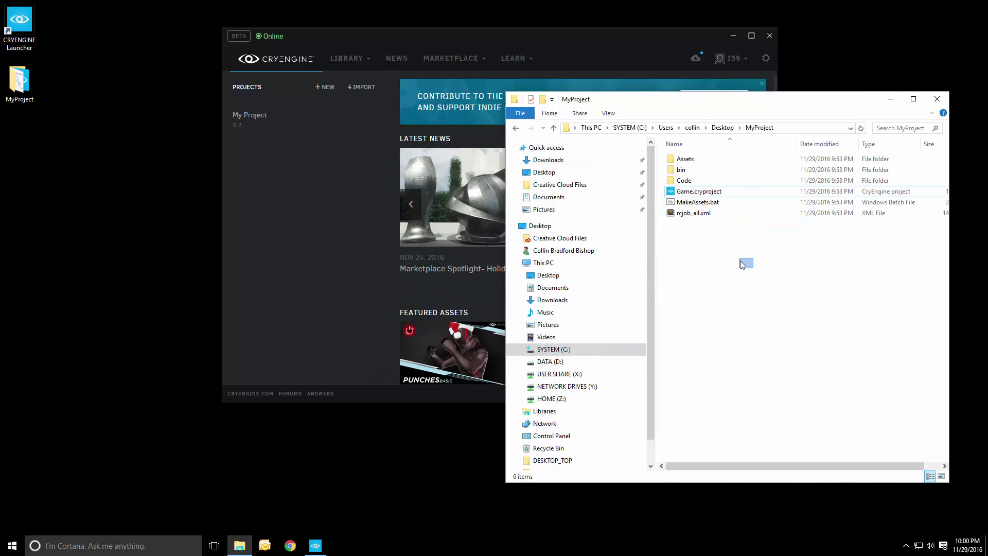
click(724, 160)
key(Return)
key(Down)
key(Down)
key(Down)
key(Down)
key(Down)
key(Down)
key(Down)
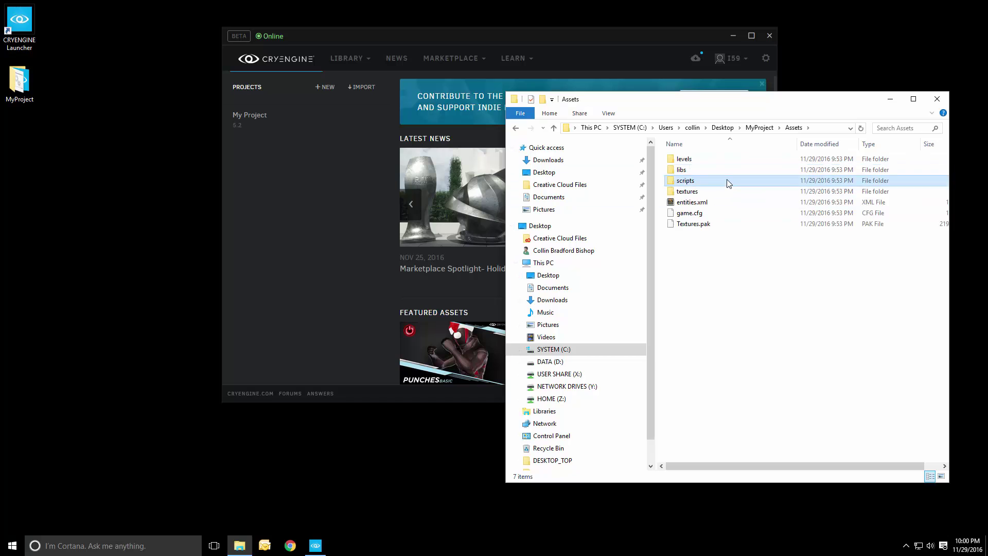
key(Up)
key(Up)
key(Up)
key(Up)
key(BackSpace)
- Look inside the bin folder and its win_x64 subfolder, and return to the MyProject folder
key(Down)
key(Return)
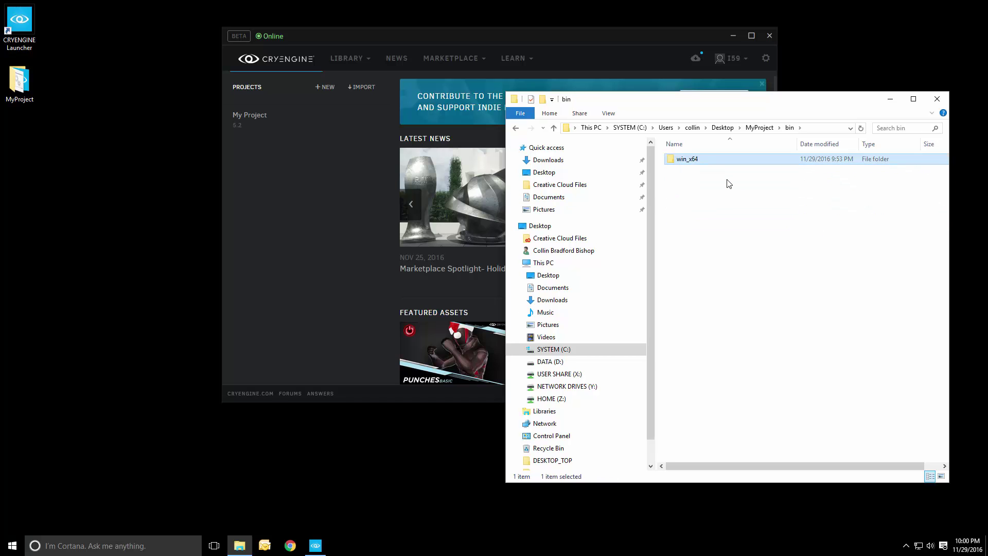
key(Return)
key(BackSpace)
key(BackSpace)
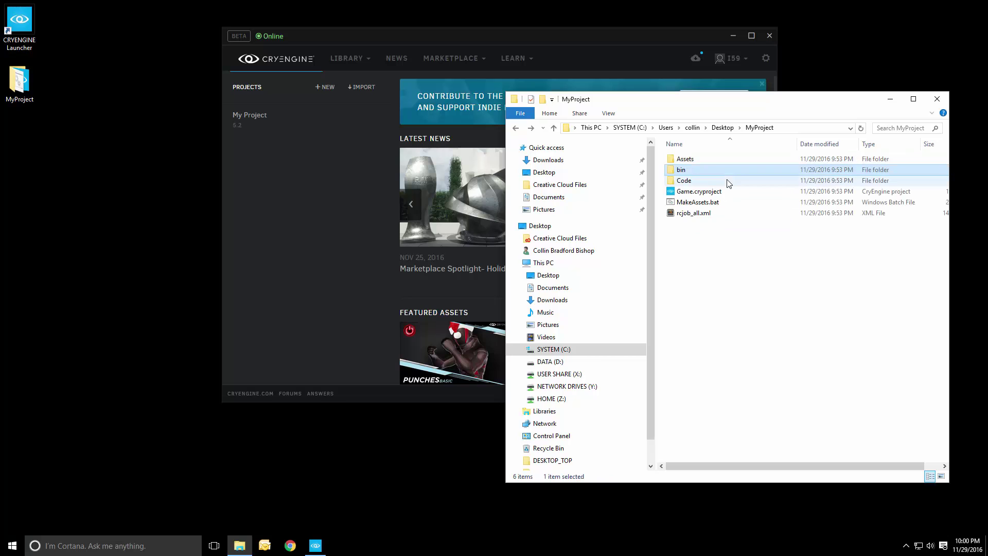
- Highlight Code, MakeAssets.bat and rcjob_all.xml, followed by bin, Assets and Game.cryproject as a second group, and clear the selection
click(692, 180)
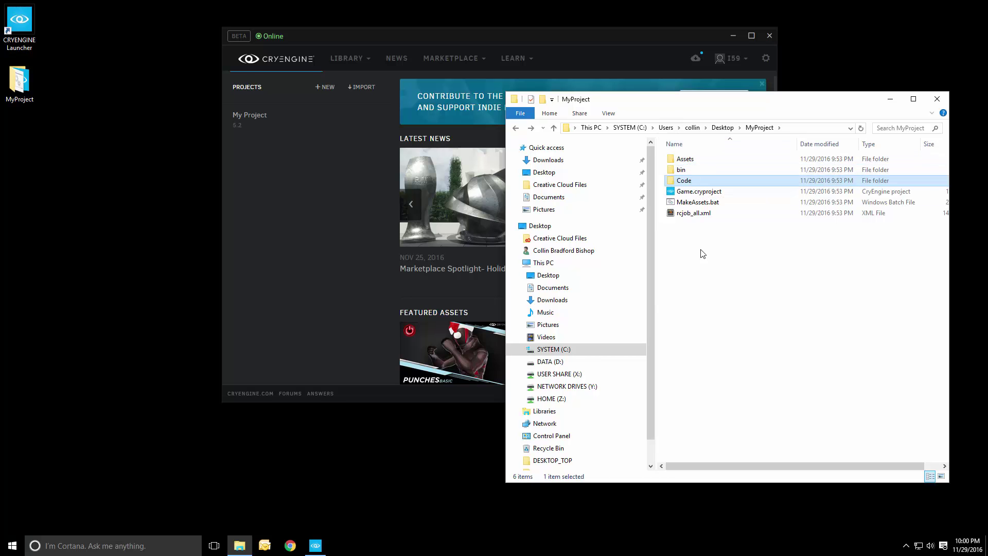
ctrl+click(697, 203)
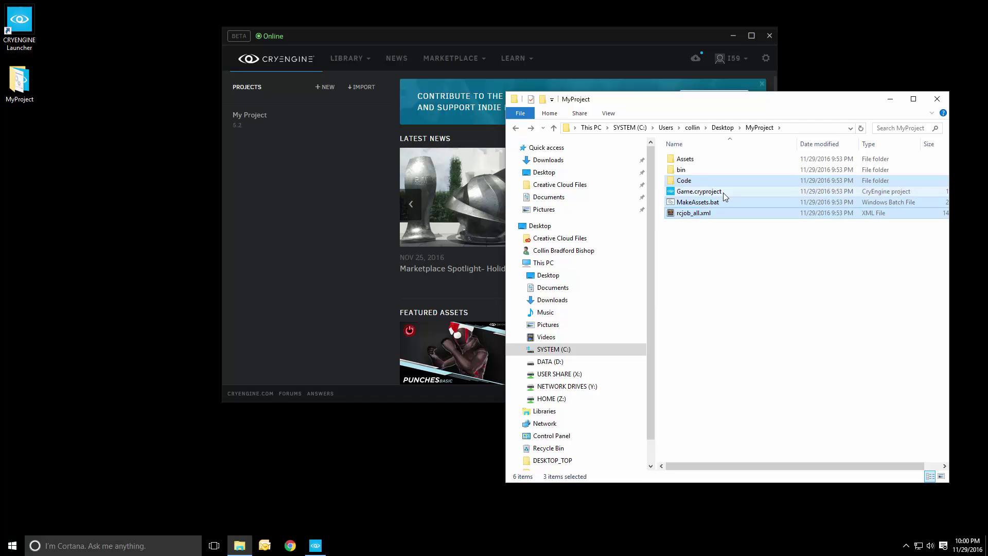
click(681, 170)
ctrl+click(686, 159)
ctrl+click(669, 191)
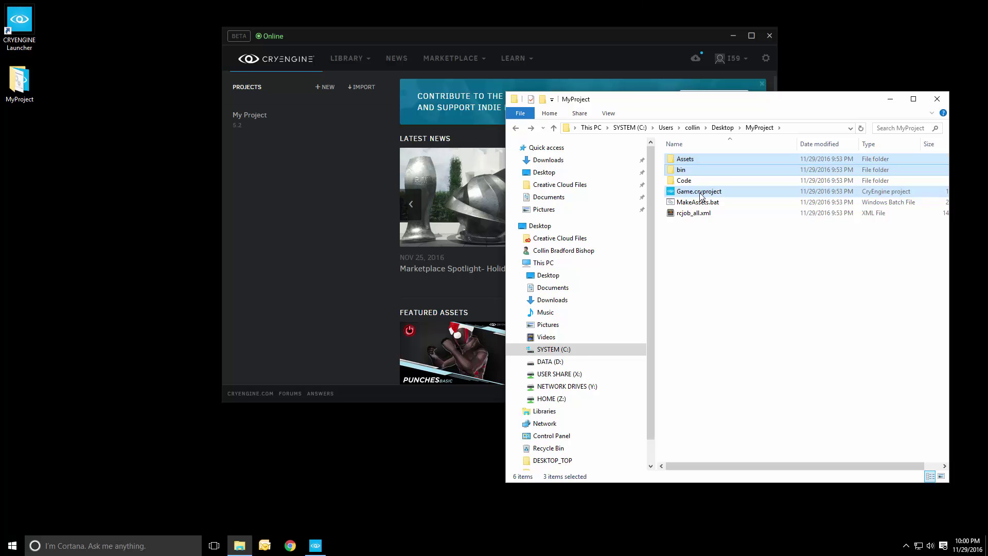
click(722, 268)
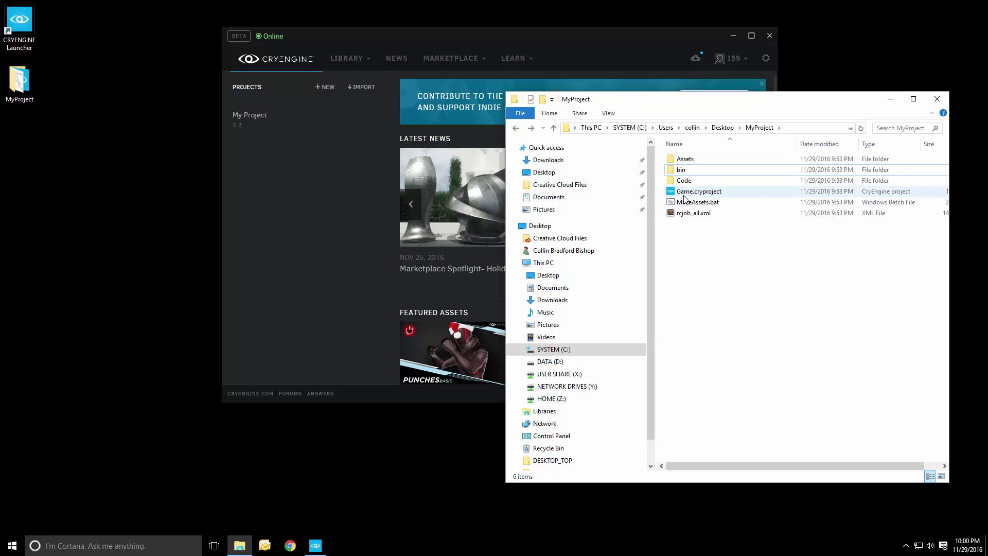
- Generate the solution for Game.cryproject in the MyProject folder
click(684, 193)
right_click(683, 194)
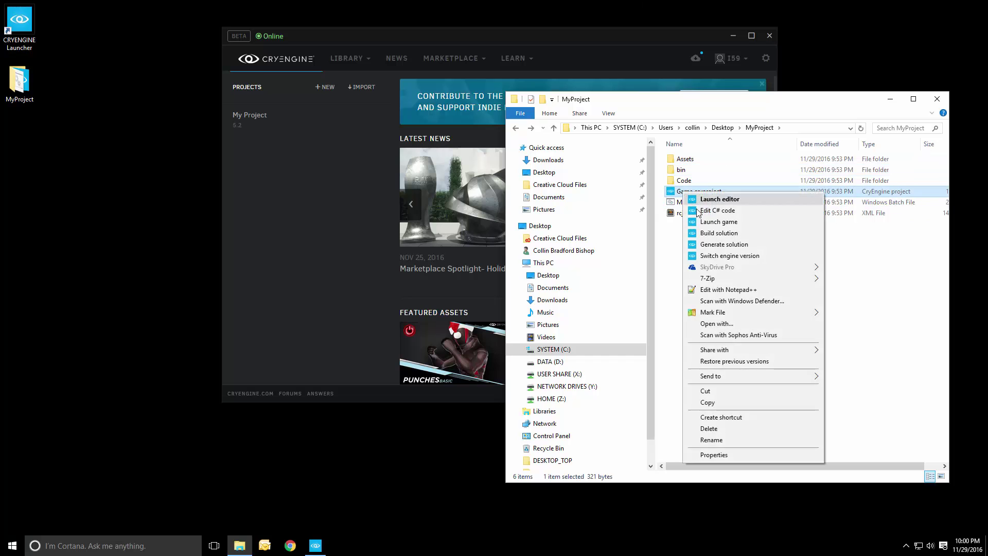
click(715, 245)
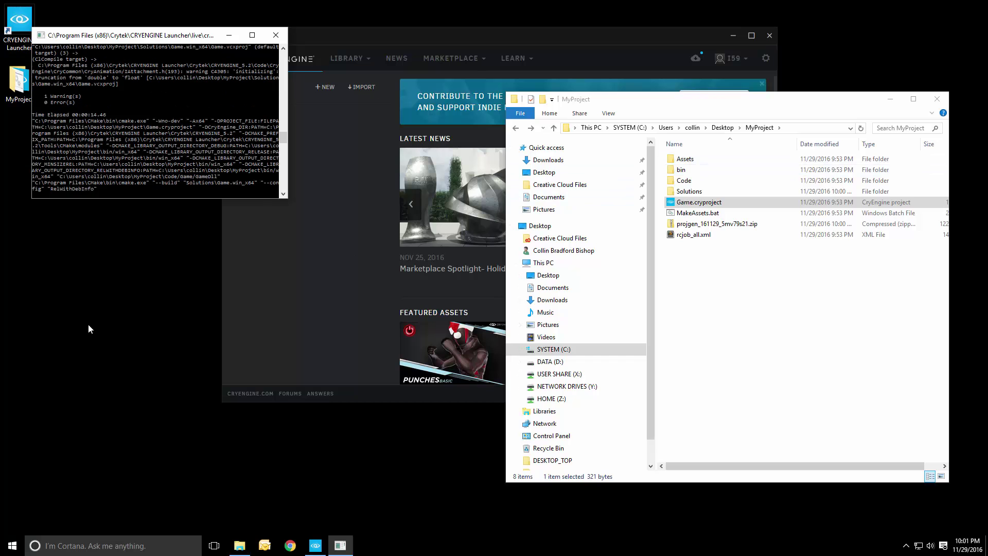
- Examine the generated Game.dll, Game.ilk and Game.pdb files in MyProject's bin\win_x64 folder
double_click(682, 171)
double_click(688, 162)
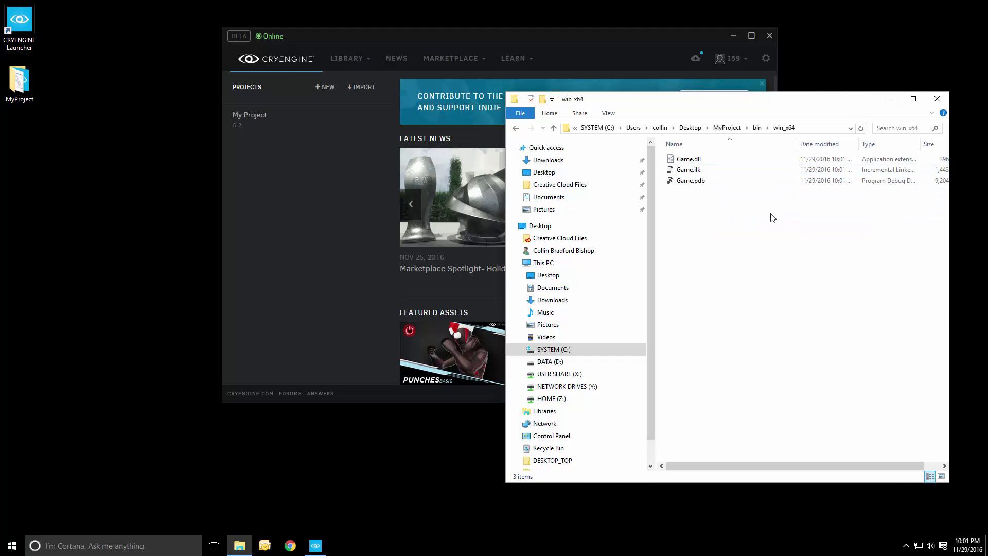
drag(769, 213, 788, 156)
click(692, 181)
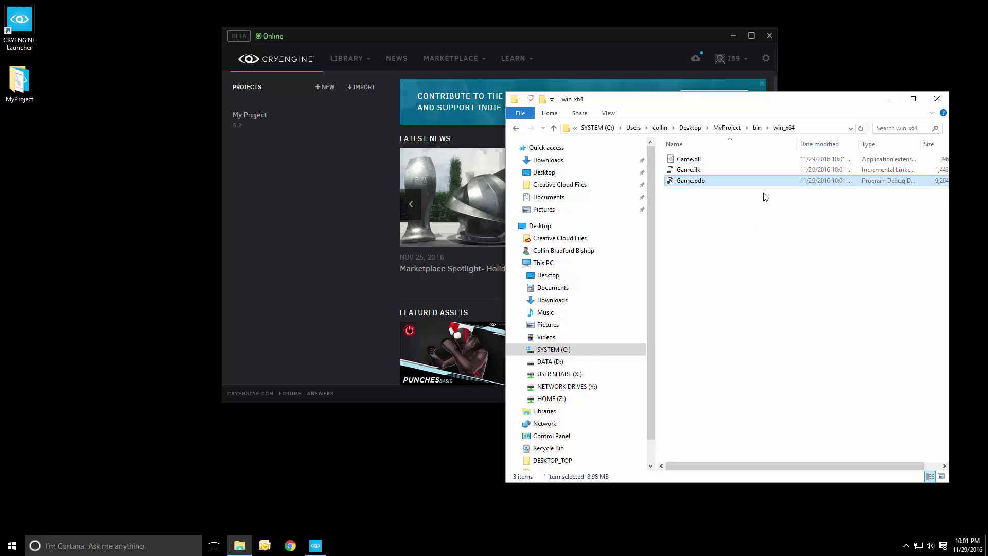
- Launch the Sandbox editor from Game.cryproject in MyProject, close it again, and select the user folder
click(727, 128)
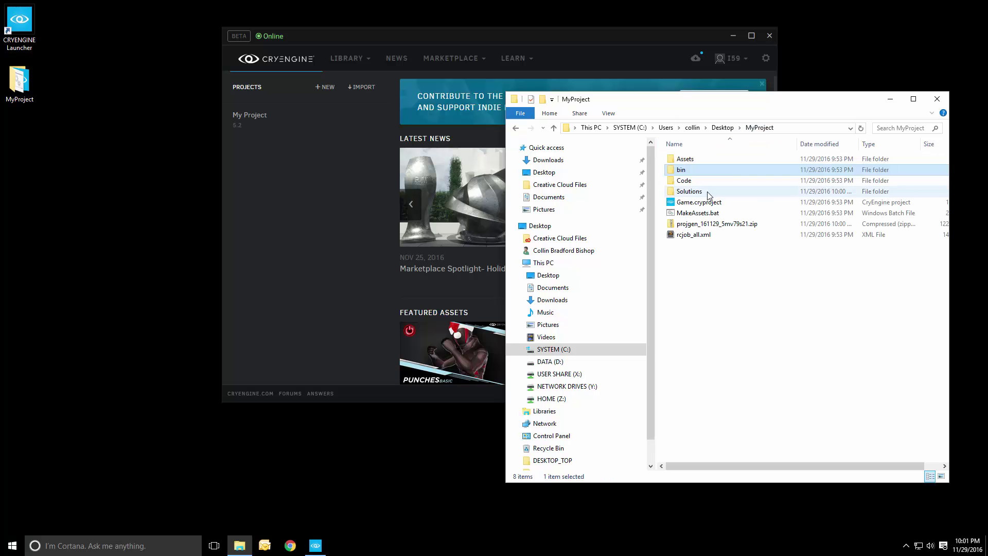
right_click(691, 202)
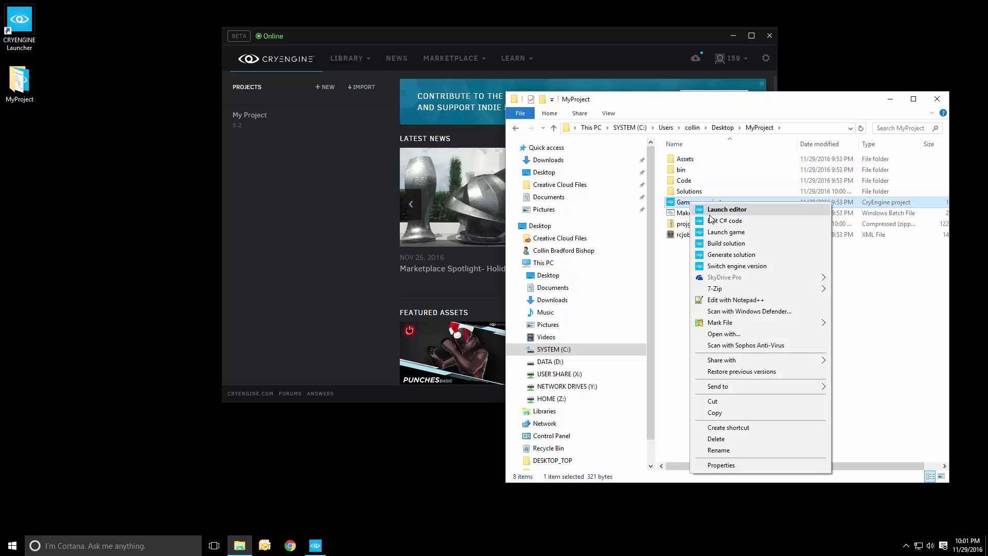
click(713, 212)
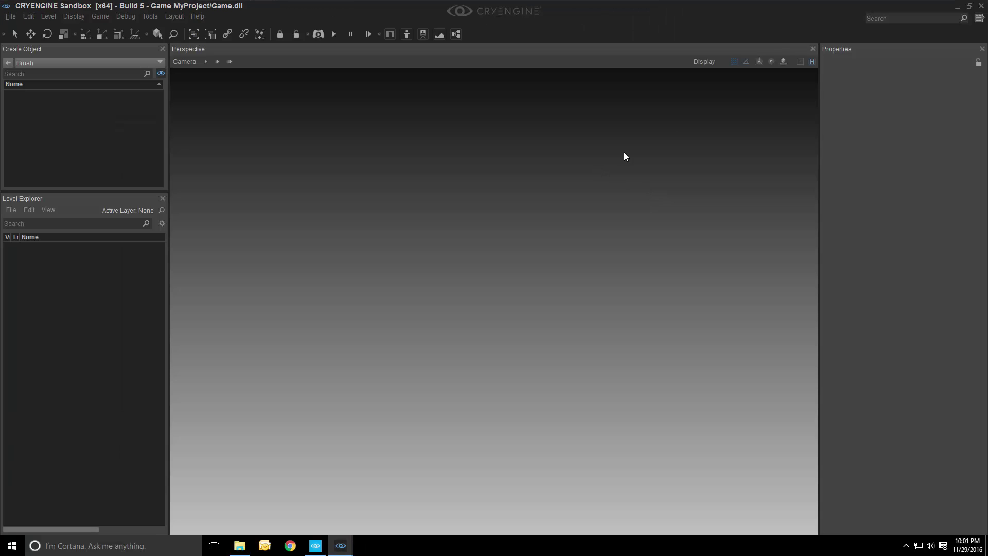
click(983, 6)
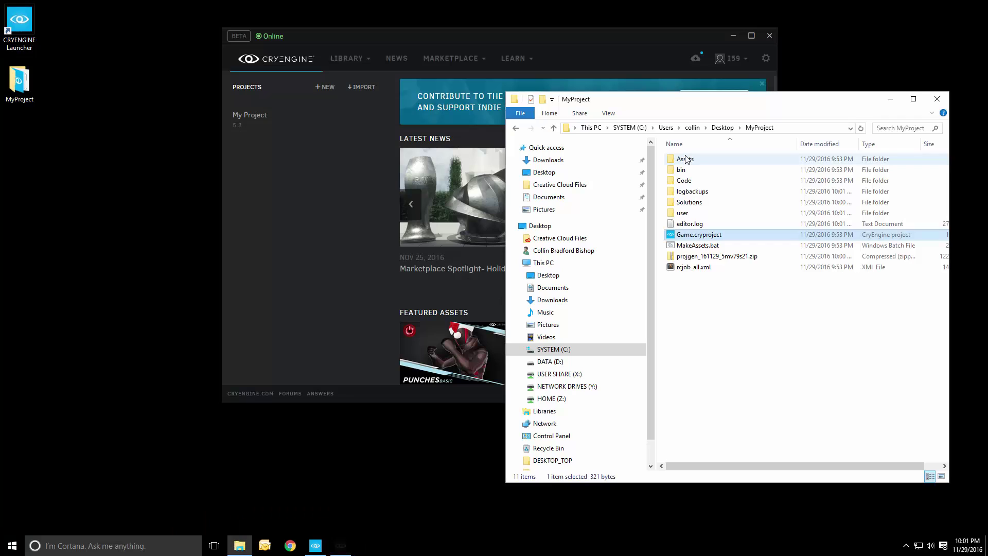
click(687, 213)
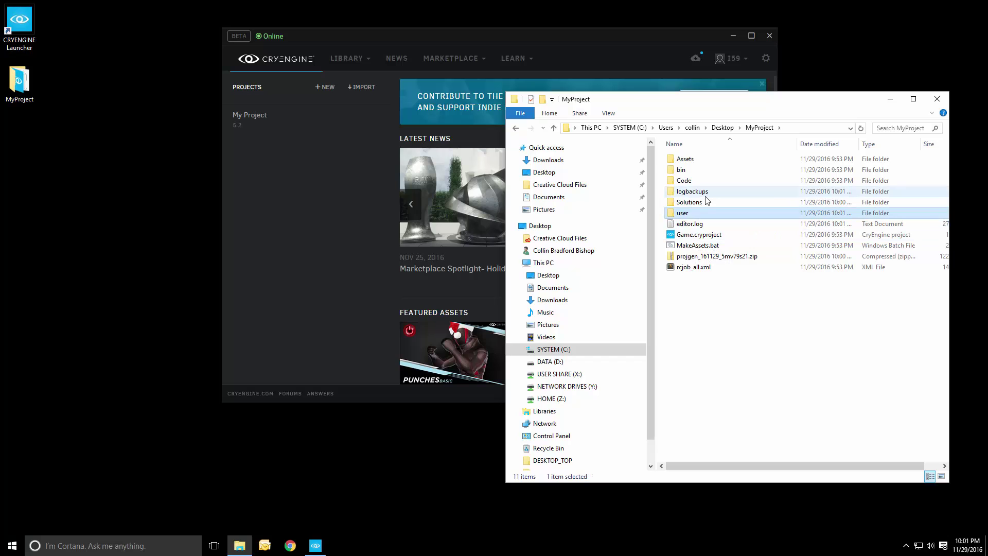